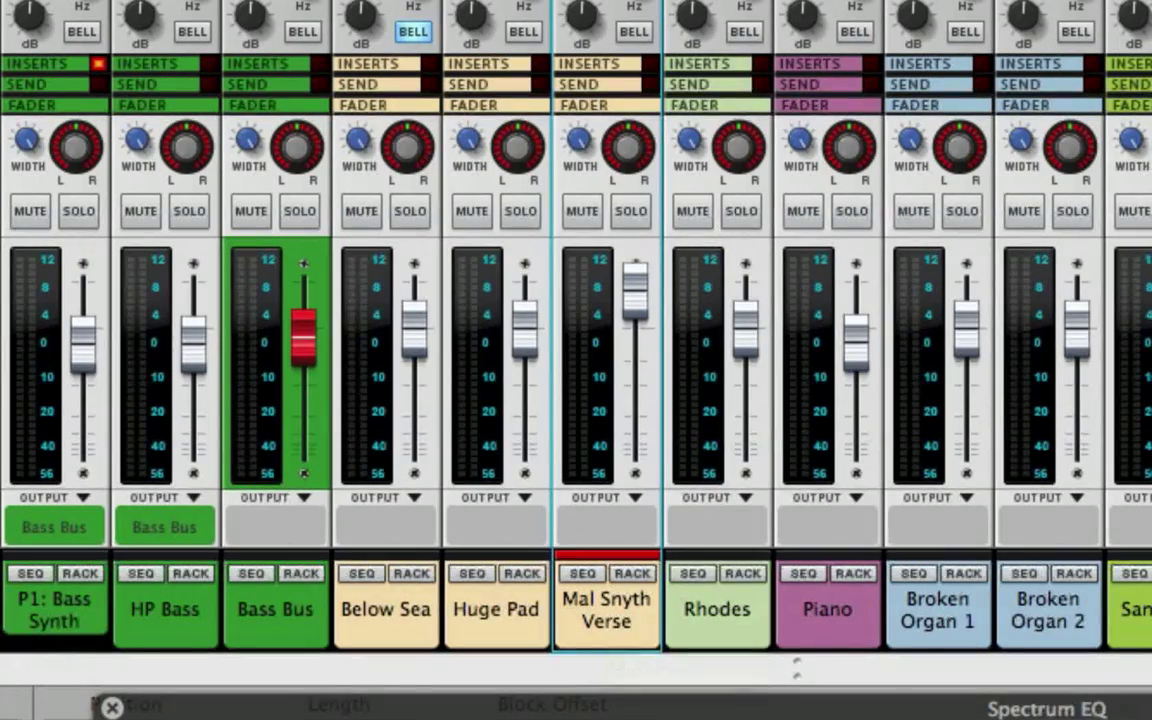
Step: Select the Mal Snyth Verse mixer channel and play the song from the start of the intro
{"action": "left_click", "coordinate": [628, 620]}
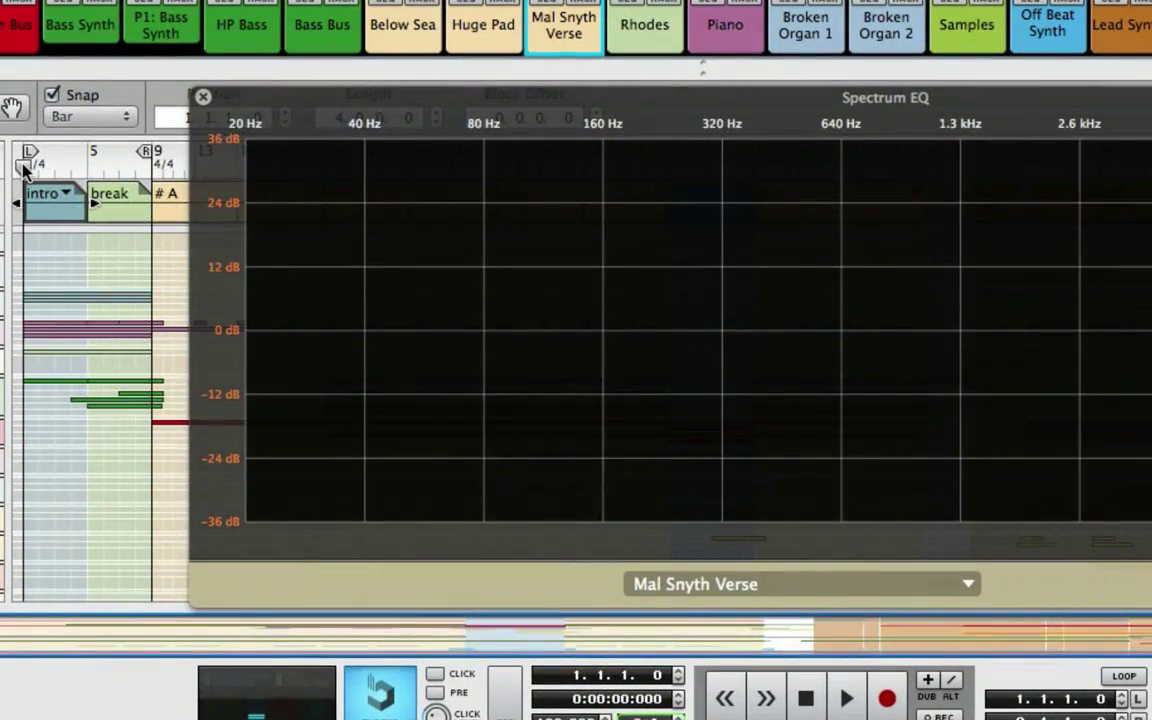
{"action": "key", "text": "space"}
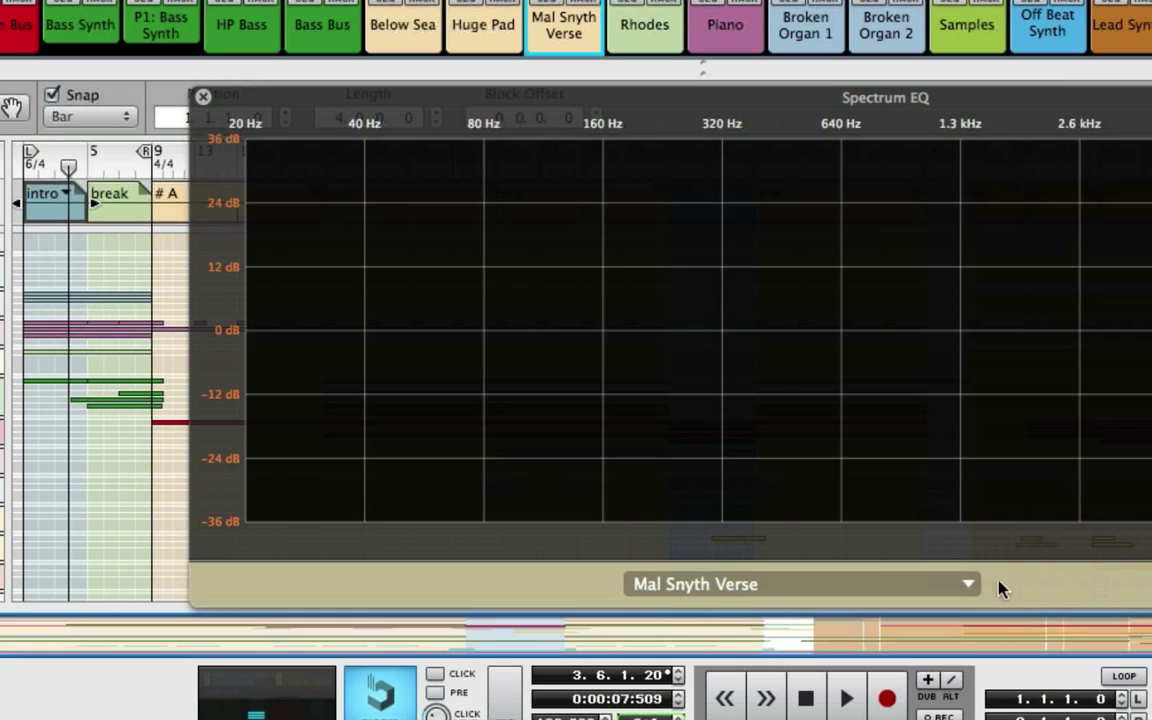
Step: Show the Bass Bus channel in the Spectrum EQ and play the song from bar 5
{"action": "left_click", "coordinate": [968, 584]}
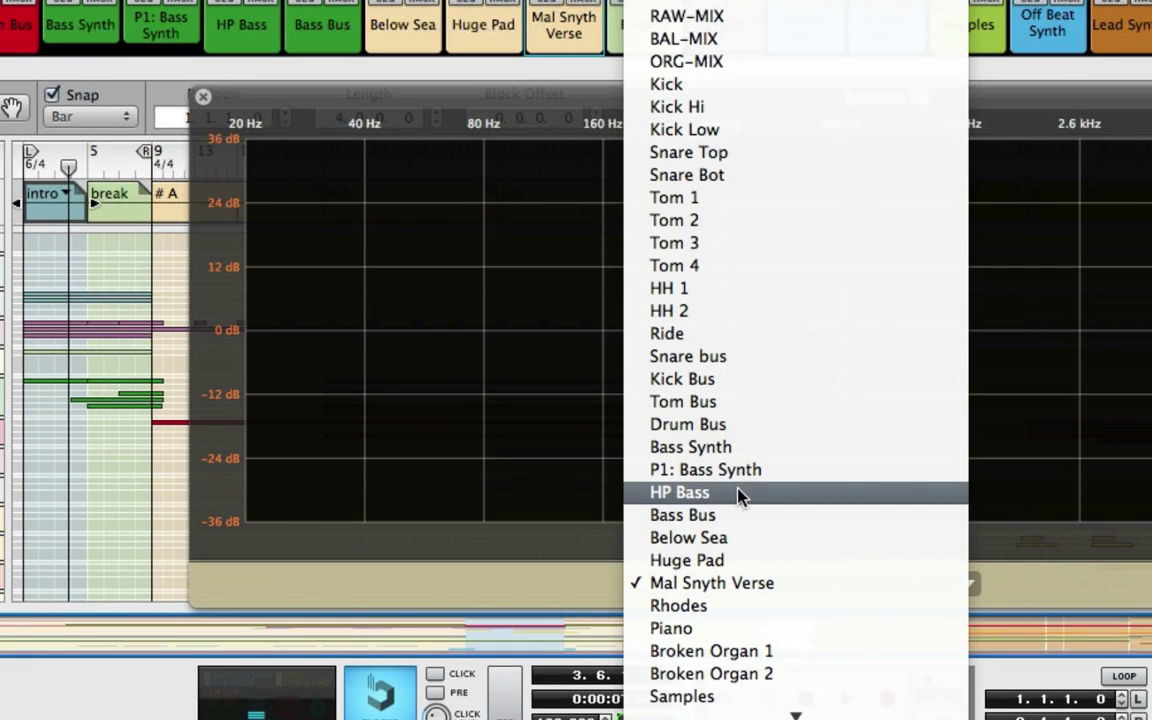
{"action": "left_click", "coordinate": [703, 517]}
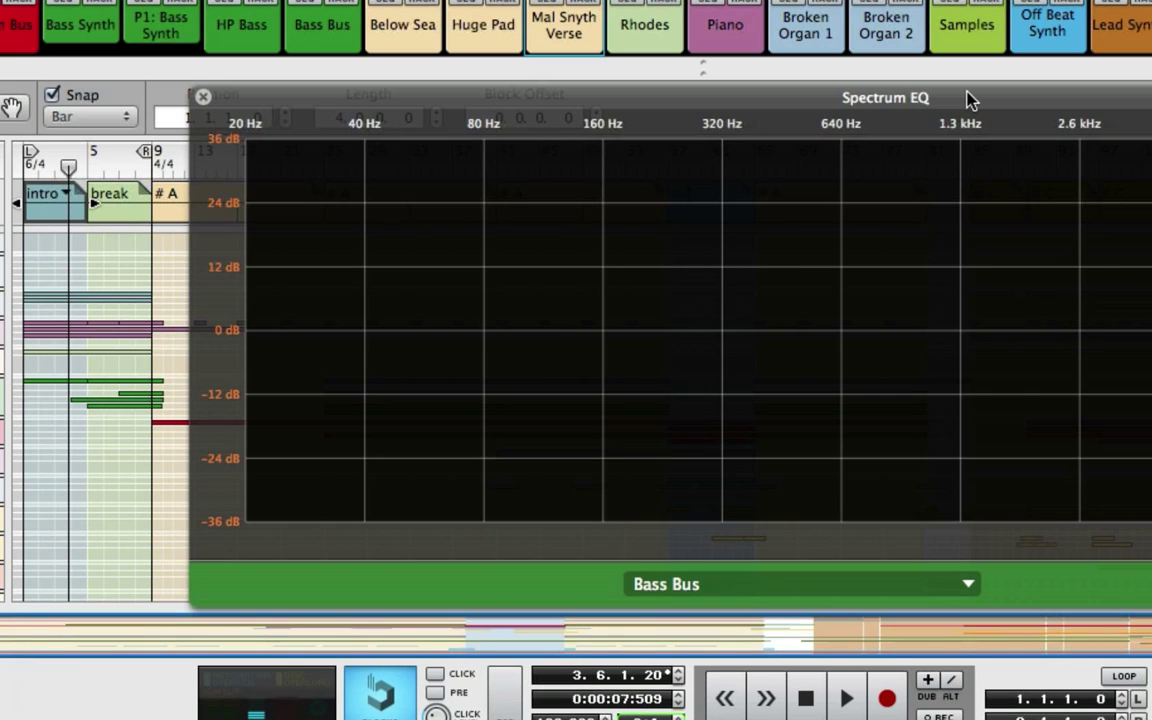
{"action": "left_click_drag", "start_coordinate": [967, 98], "coordinate": [967, 78]}
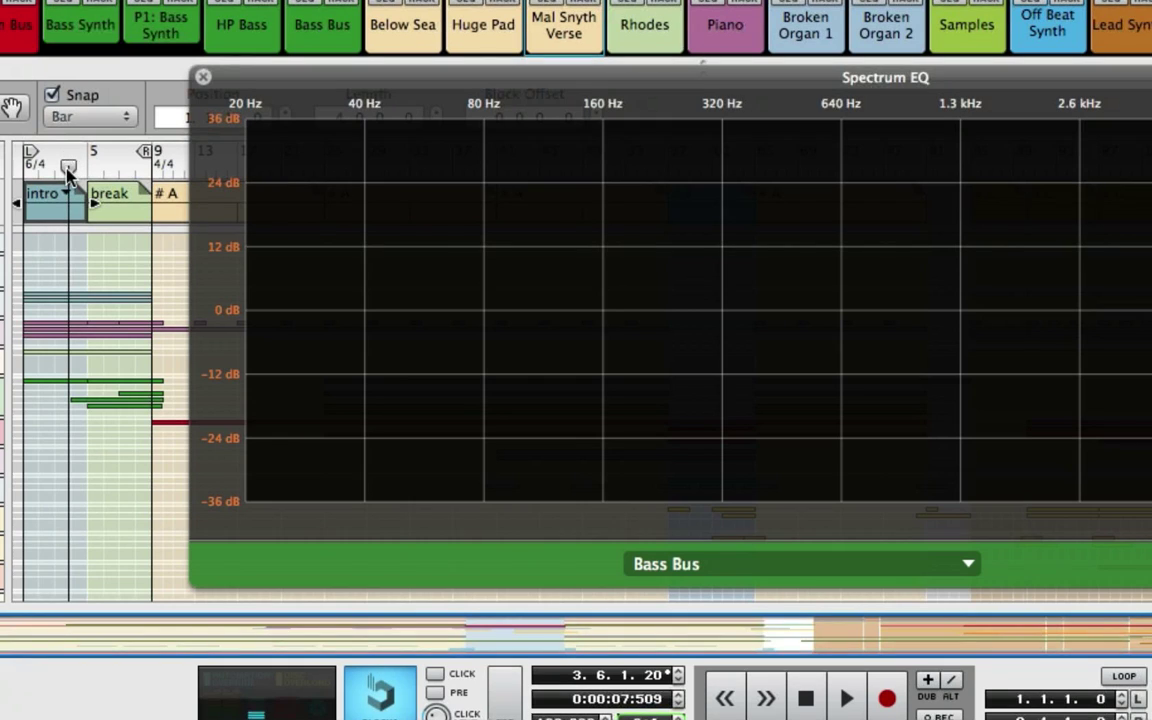
{"action": "mouse_move", "coordinate": [68, 172]}
{"action": "left_mouse_down"}
{"action": "mouse_move", "coordinate": [22, 168]}
{"action": "mouse_move", "coordinate": [88, 160]}
{"action": "left_mouse_up"}
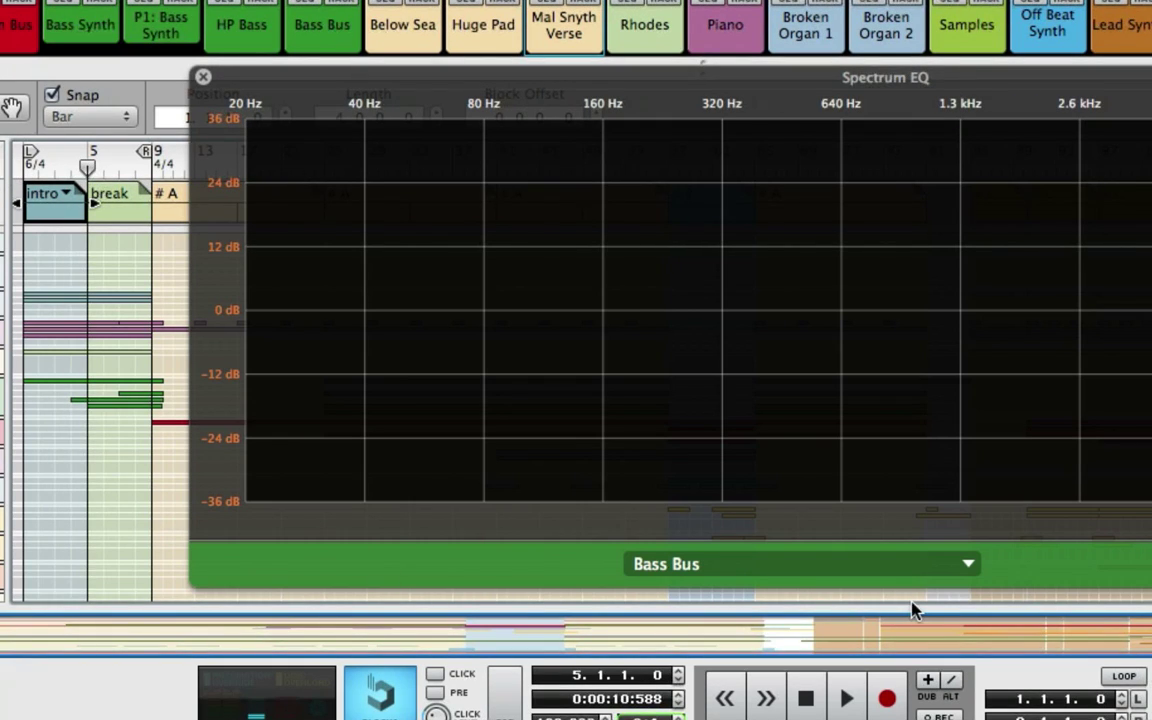
{"action": "key", "text": "space"}
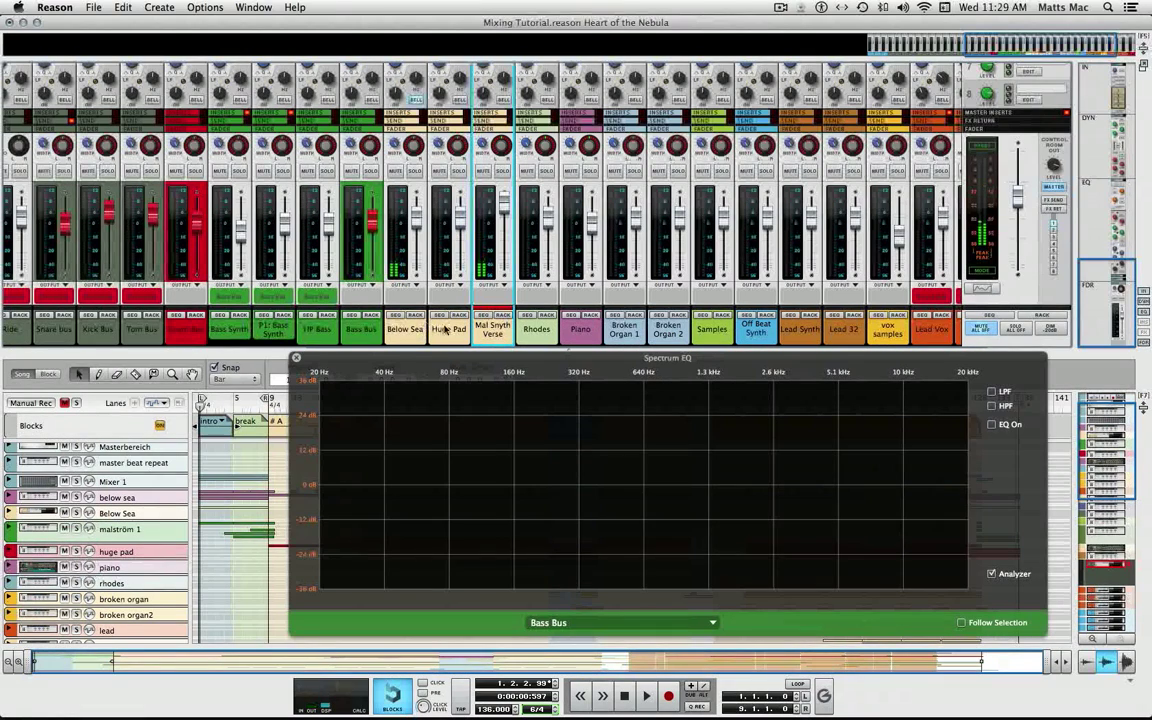
Step: Switch the Spectrum EQ to the Mal Snyth Verse channel and play a short passage to examine its frequency spectrum
{"action": "left_click", "coordinate": [560, 622]}
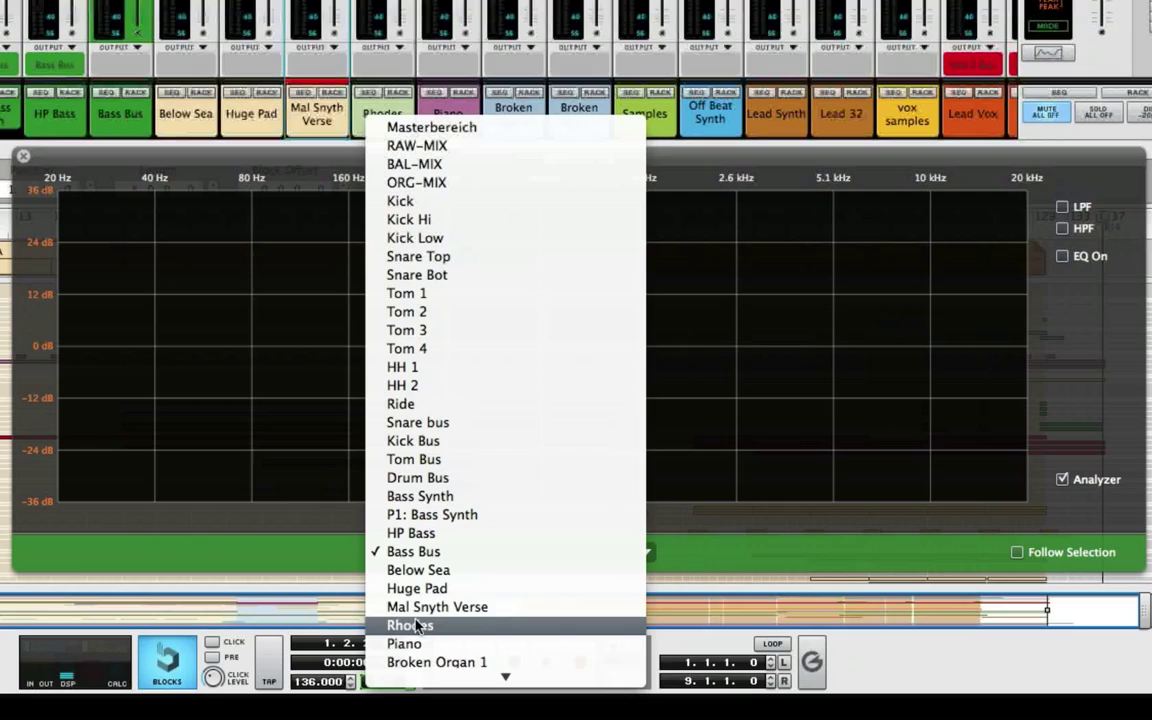
{"action": "left_click", "coordinate": [416, 607]}
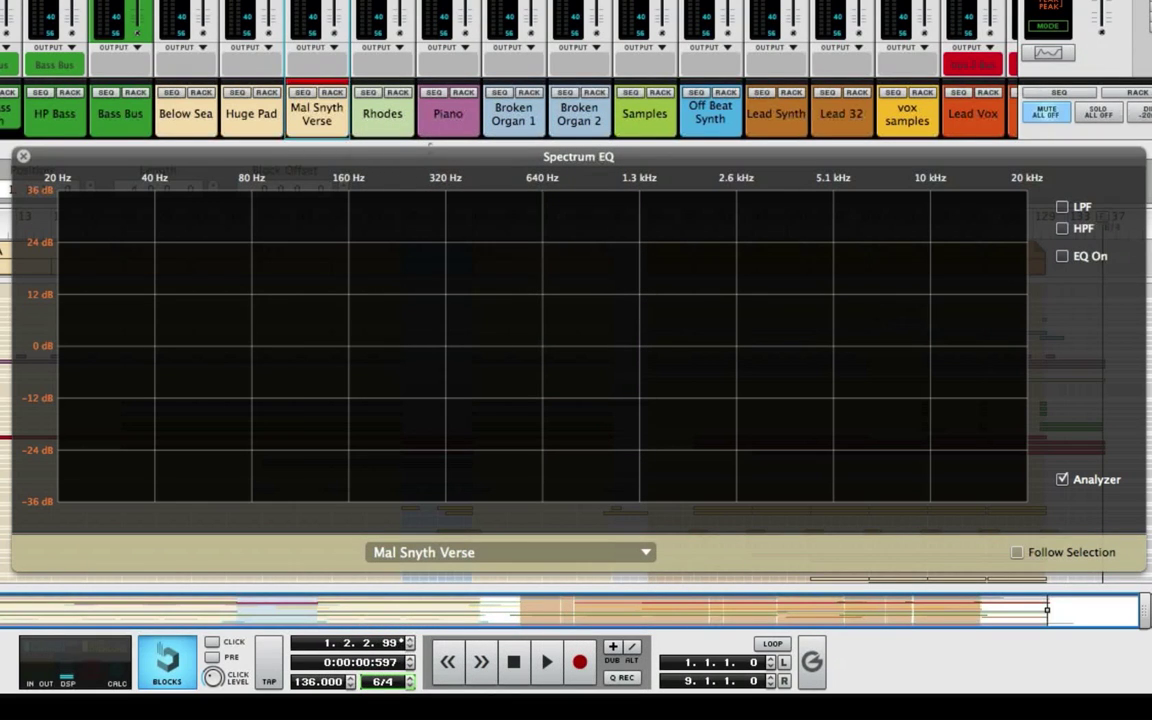
{"action": "key", "text": "space"}
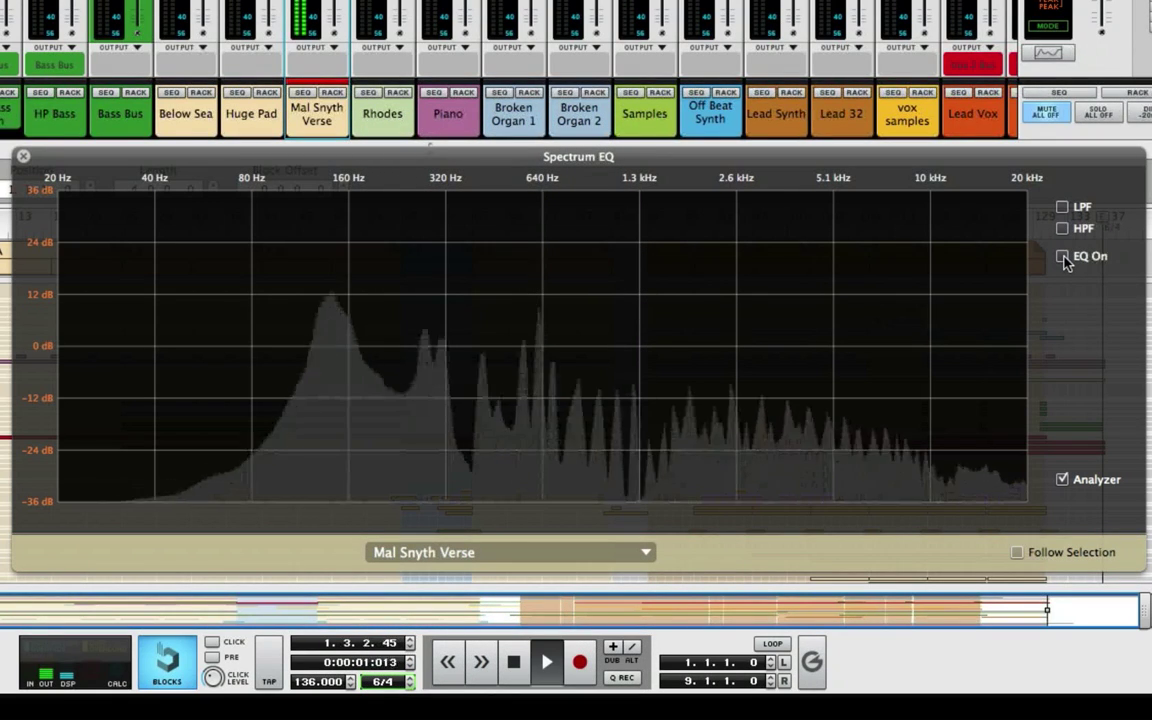
{"action": "key", "text": "space"}
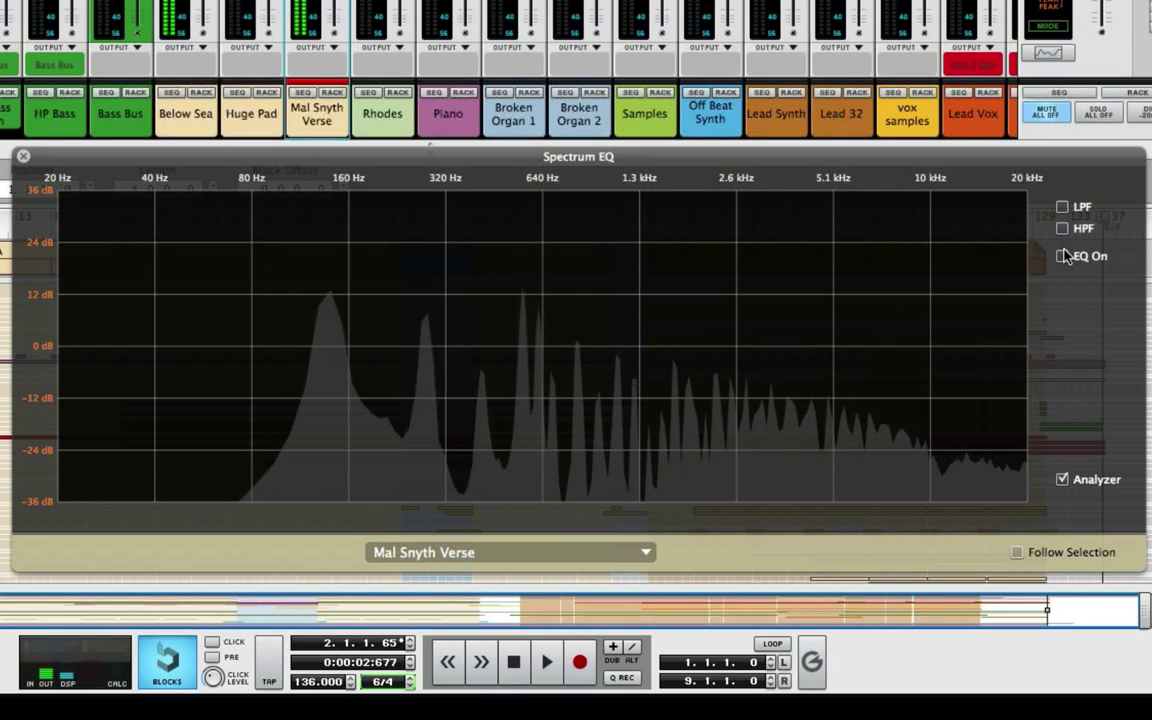
Step: Enable the high-pass filter on Mal Snyth Verse, set its frequency to about 162.2 Hz, and listen to the filtered playback
{"action": "left_click", "coordinate": [1062, 229]}
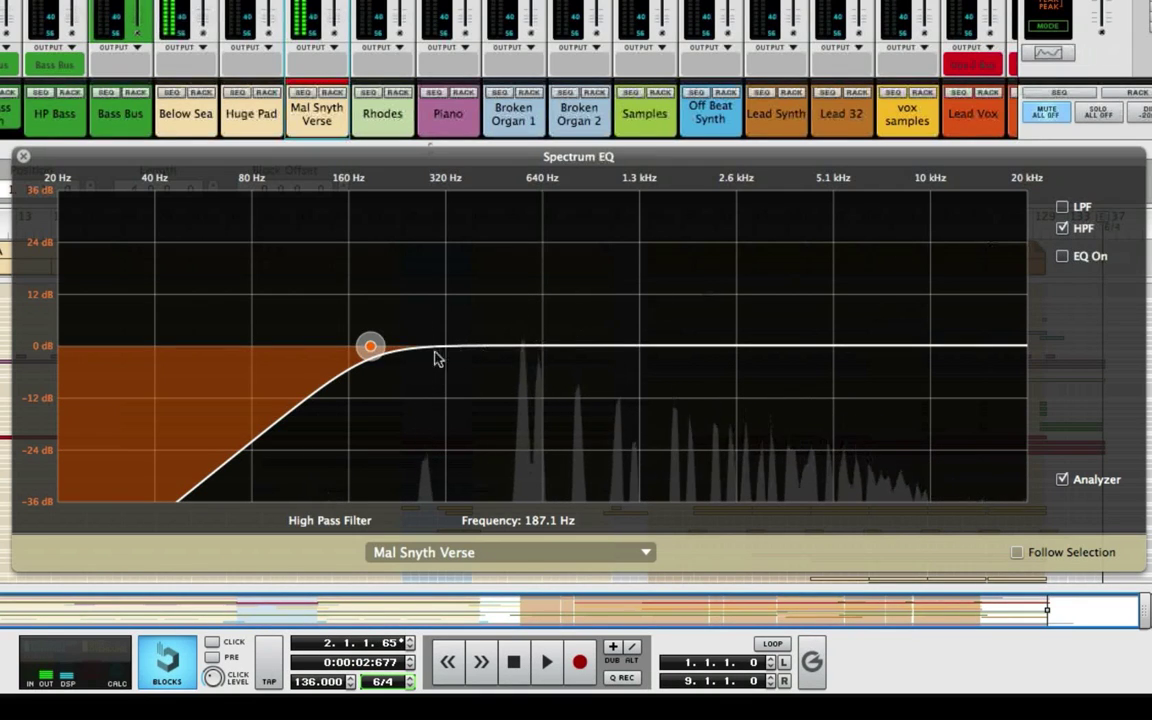
{"action": "mouse_move", "coordinate": [370, 346]}
{"action": "left_mouse_down"}
{"action": "mouse_move", "coordinate": [59, 348]}
{"action": "mouse_move", "coordinate": [354, 347]}
{"action": "left_mouse_up"}
{"action": "key", "text": "space"}
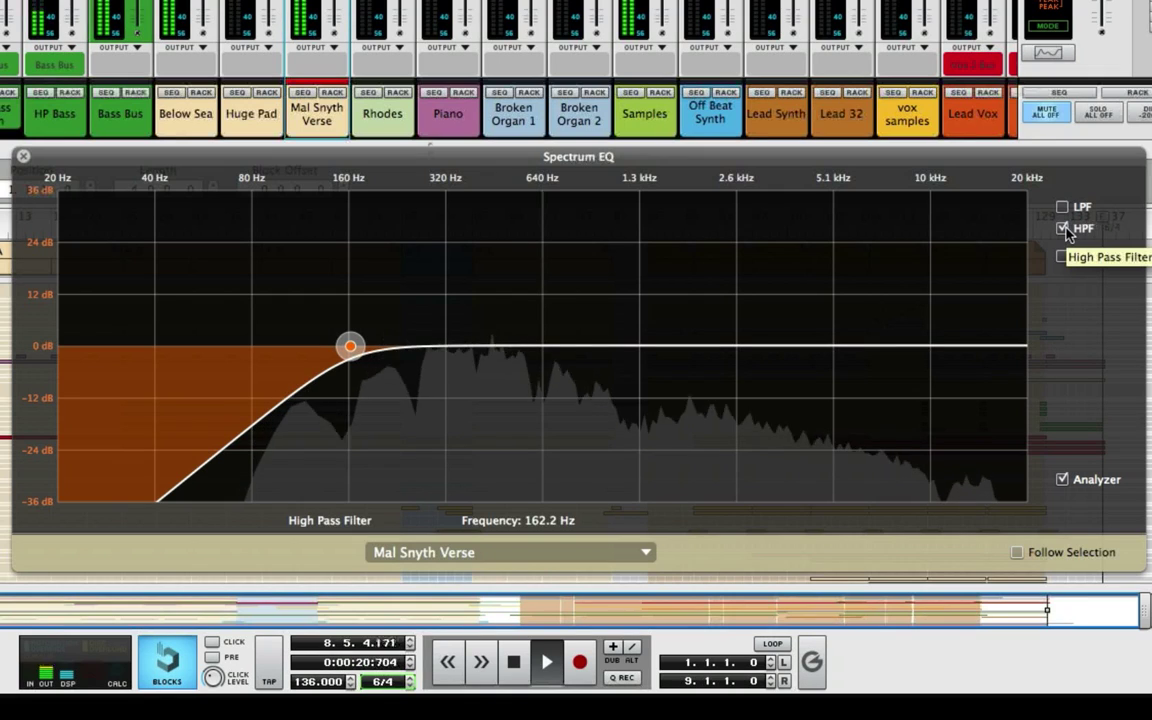
{"action": "key", "text": "space"}
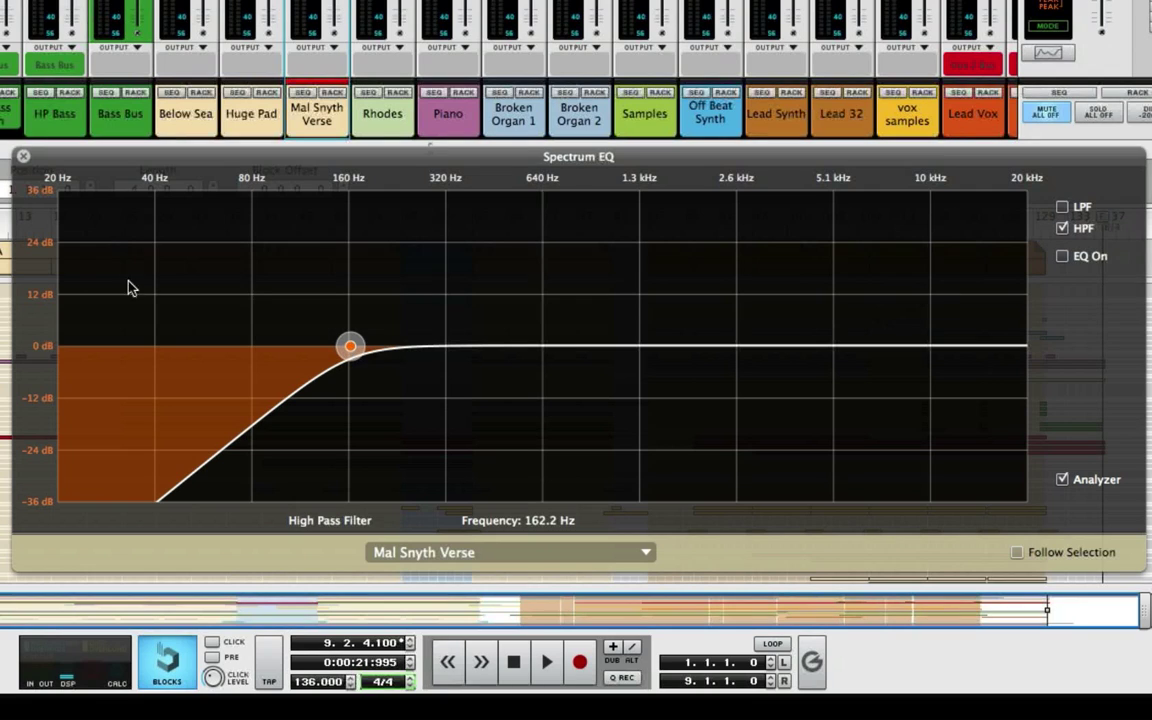
Step: Return to the song start and start looped playback of the break section from bar 5 to bar 9
{"action": "key", "text": "shift+Return"}
{"action": "key", "text": "shift+Return"}
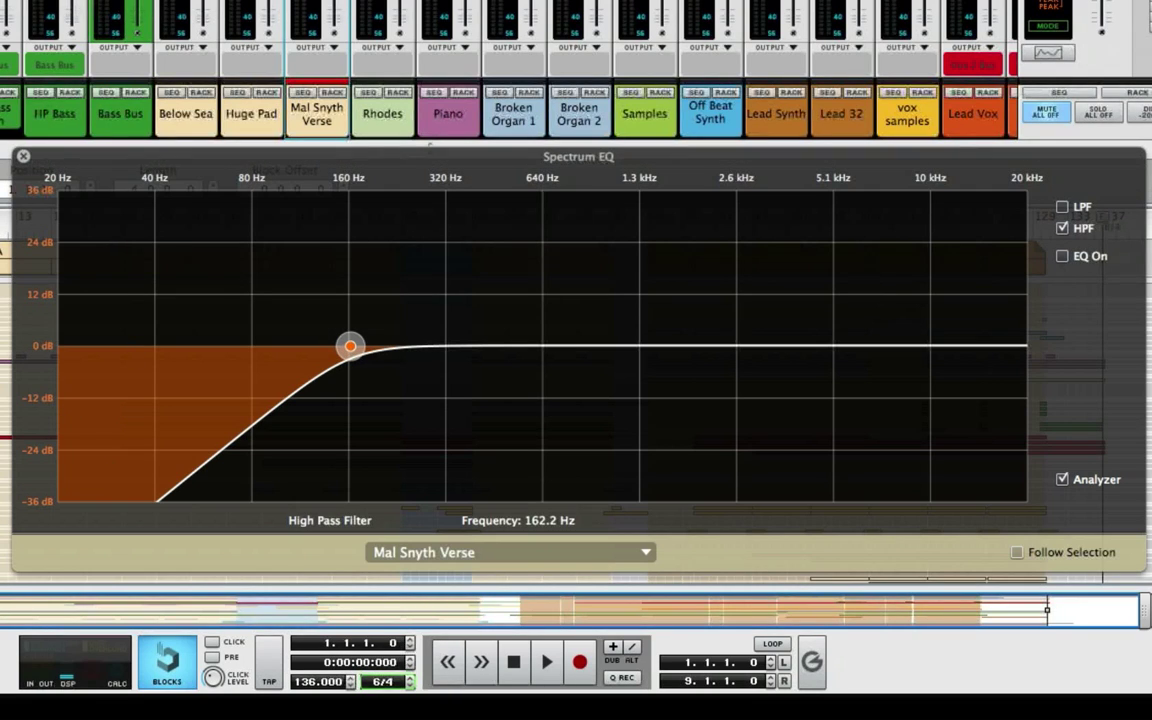
{"action": "key", "text": "p"}
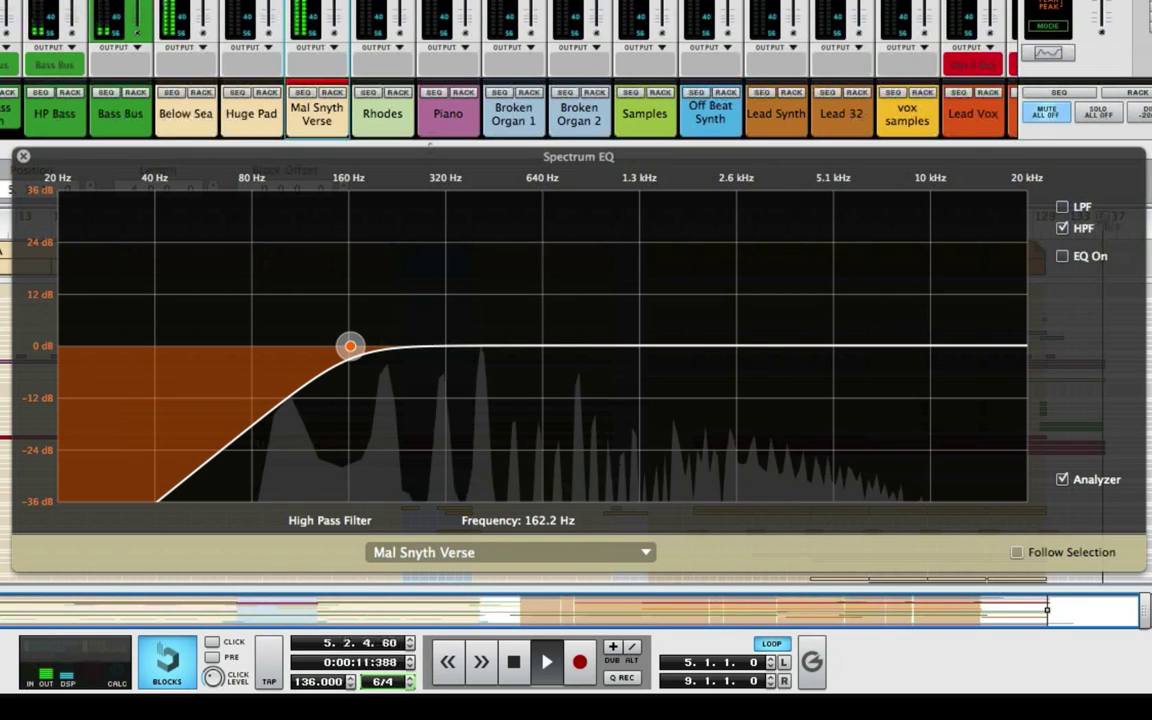
Step: Compare the Mal Snyth Verse sound with its high-pass filter off and on during playback
{"action": "left_click", "coordinate": [1064, 233]}
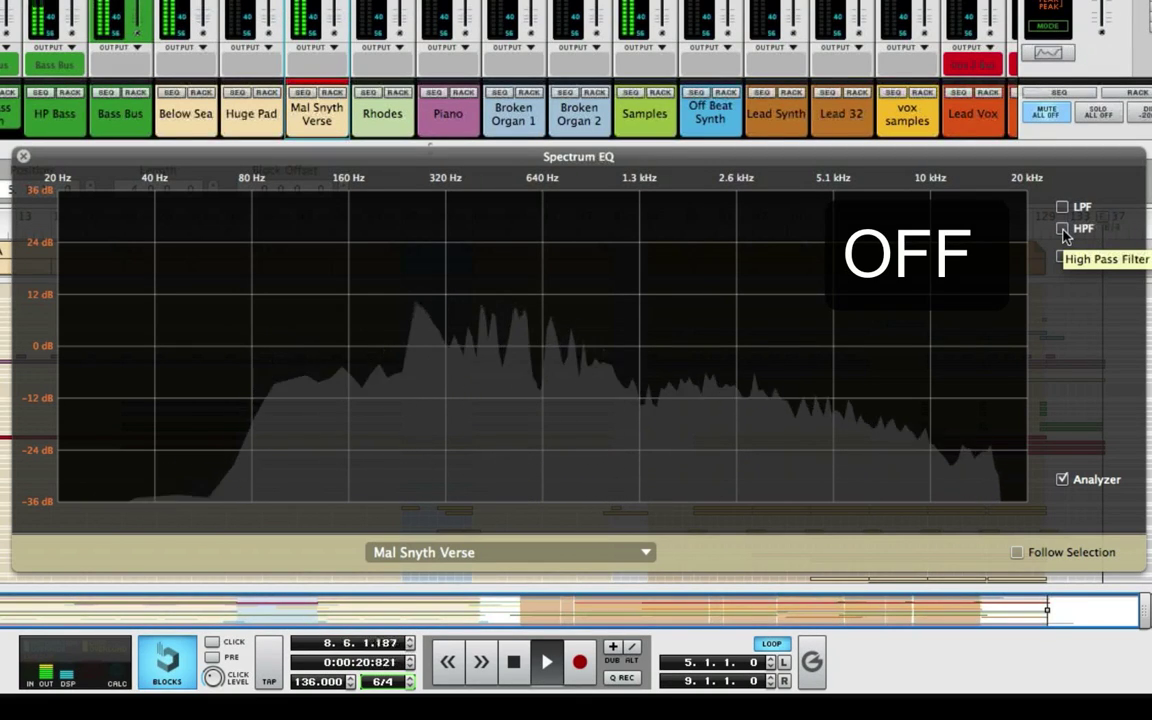
{"action": "left_click", "coordinate": [1062, 228]}
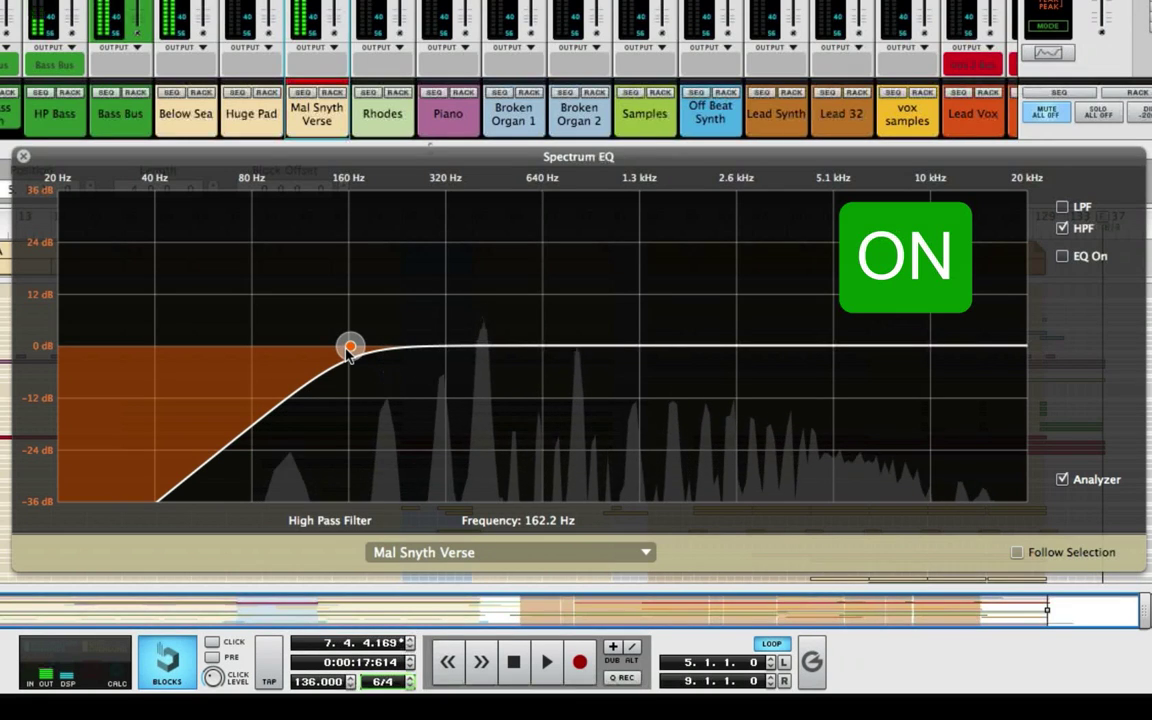
{"action": "left_click", "coordinate": [518, 662]}
{"action": "key", "text": "space"}
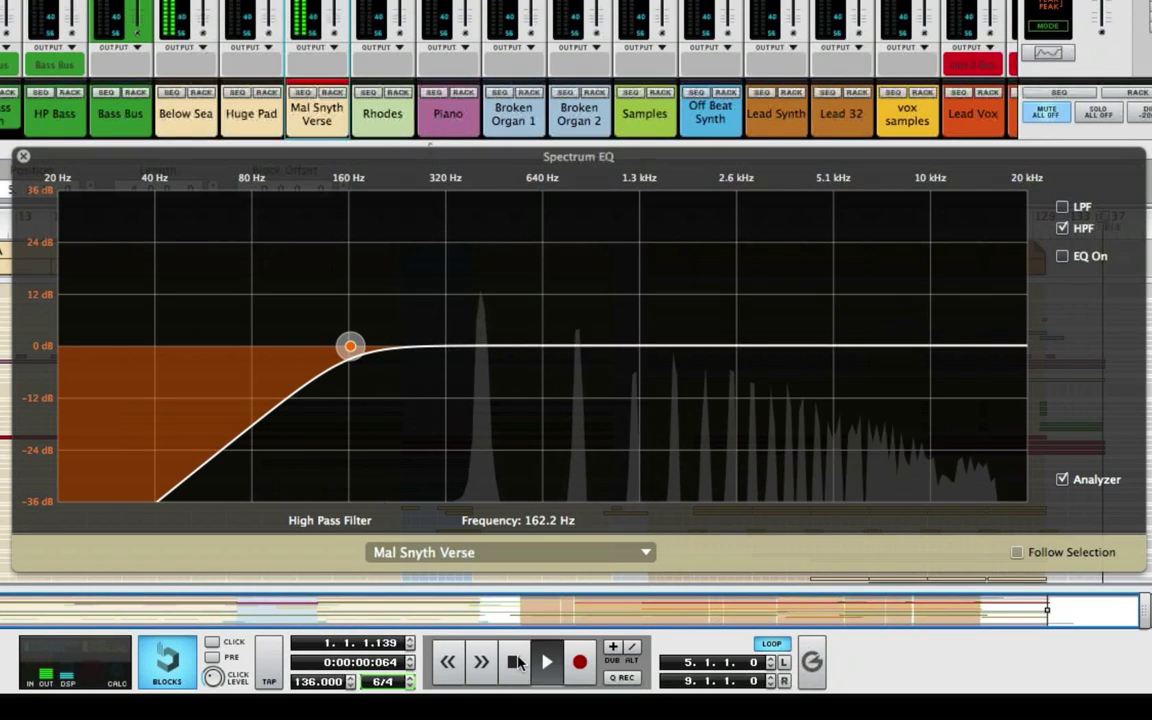
{"action": "key", "text": "space"}
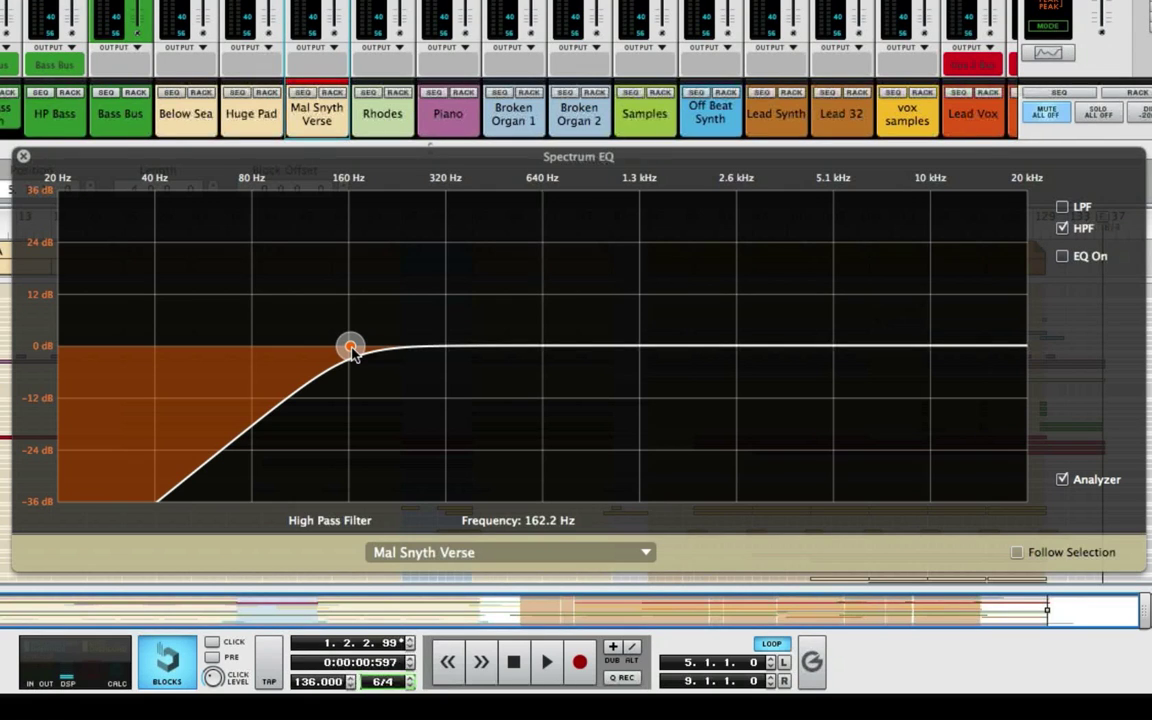
Step: Show the Below Sea channel in the Spectrum EQ, return to the song start, and turn off its high-pass filter and EQ
{"action": "left_click", "coordinate": [646, 553]}
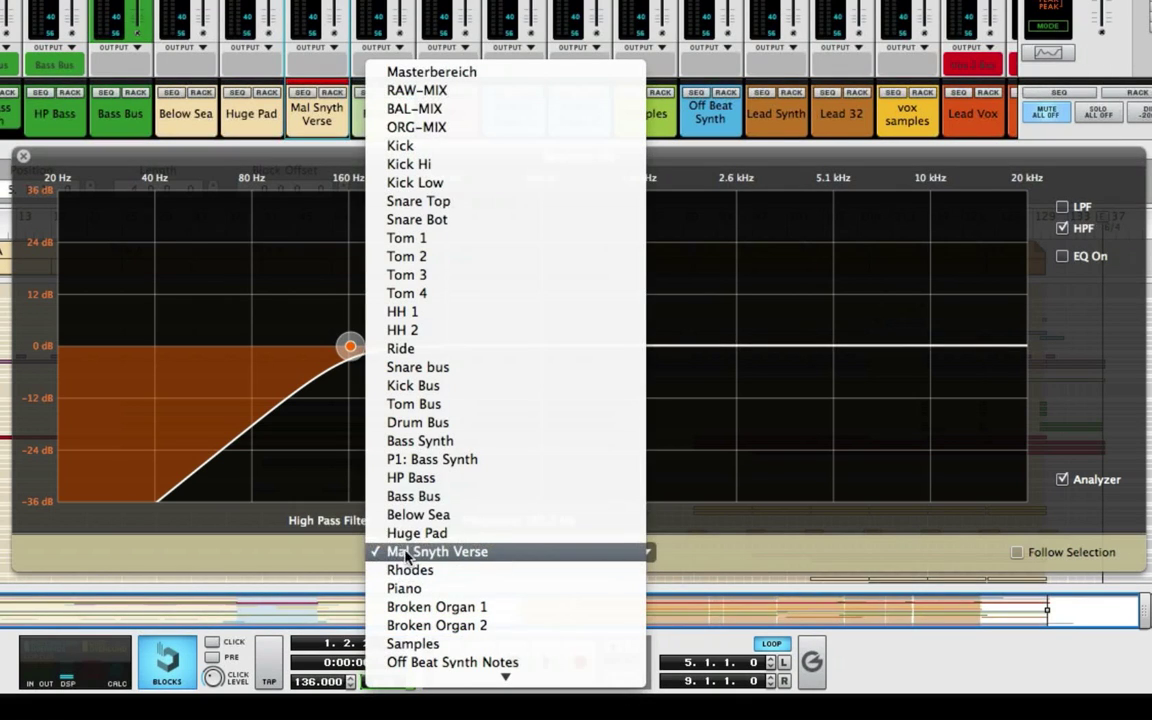
{"action": "left_click", "coordinate": [405, 517]}
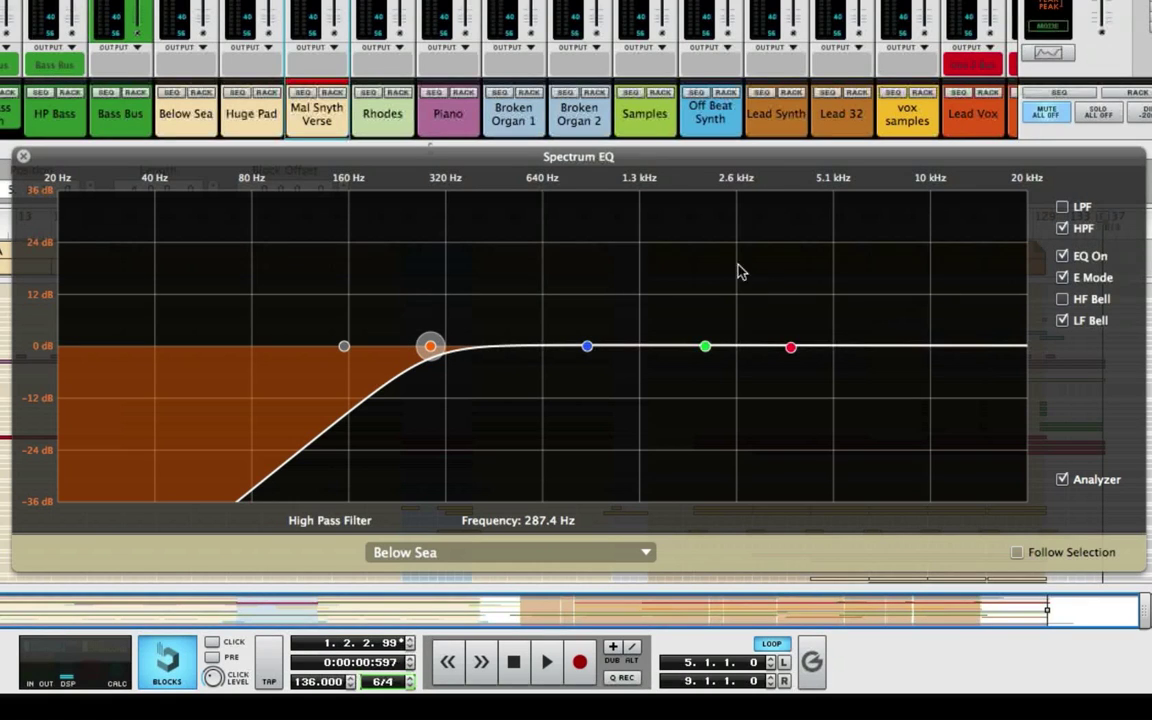
{"action": "key", "text": "shift+Return"}
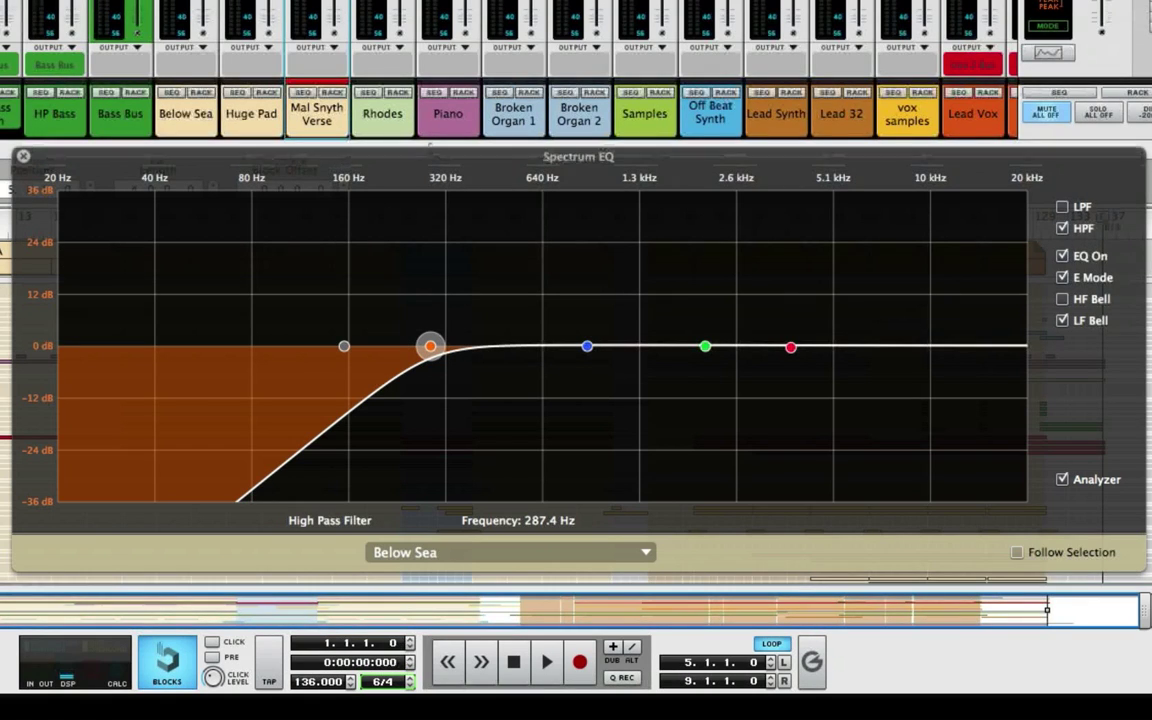
{"action": "left_click", "coordinate": [1062, 229]}
{"action": "left_click", "coordinate": [1062, 256]}
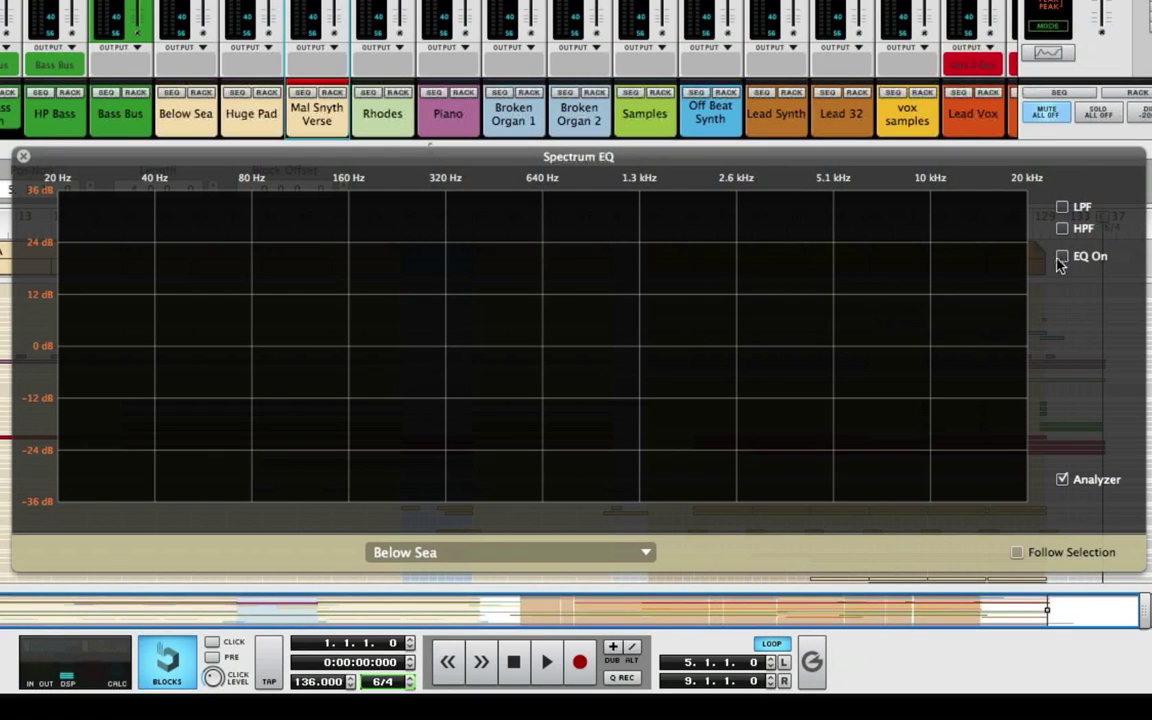
Step: Play the song with the Below Sea mixer channel selected and examine its unfiltered frequency spectrum
{"action": "key", "text": "space"}
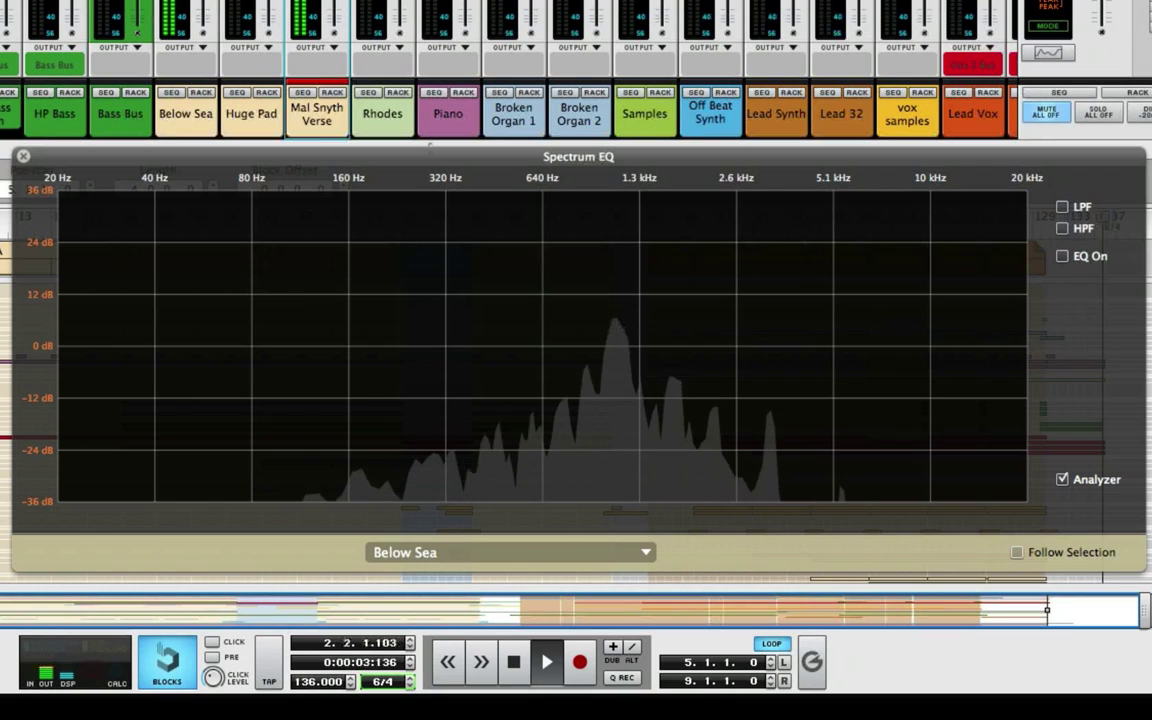
{"action": "left_click", "coordinate": [200, 3]}
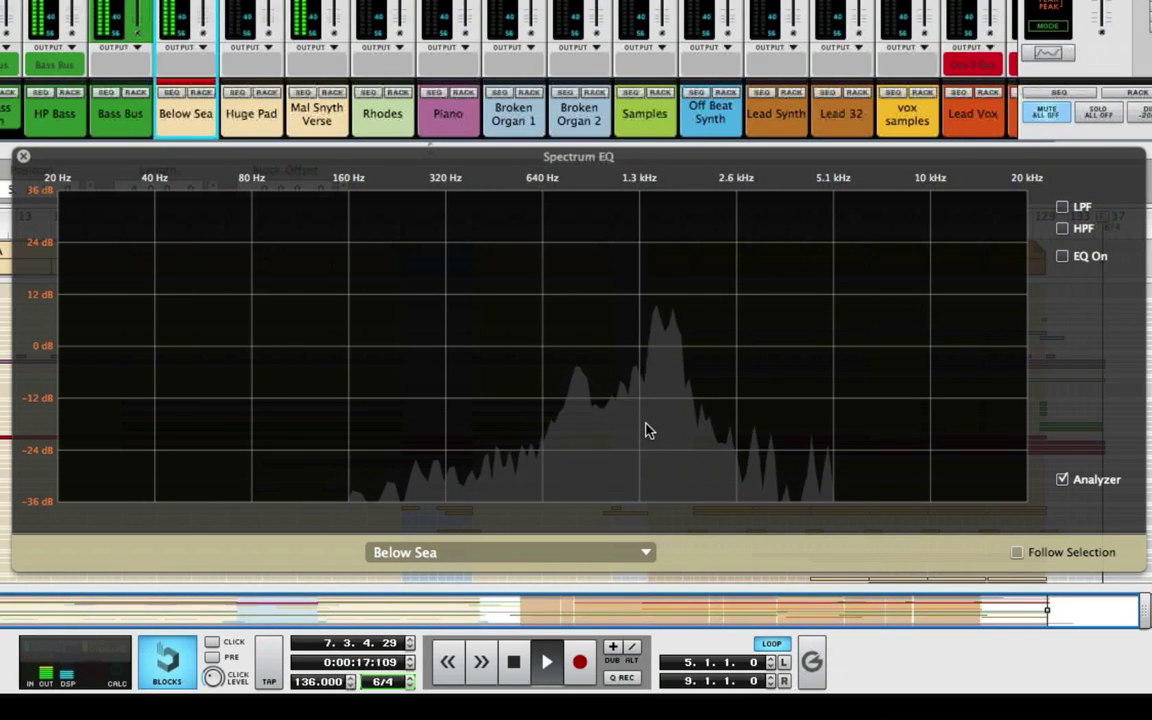
{"action": "left_click", "coordinate": [513, 665]}
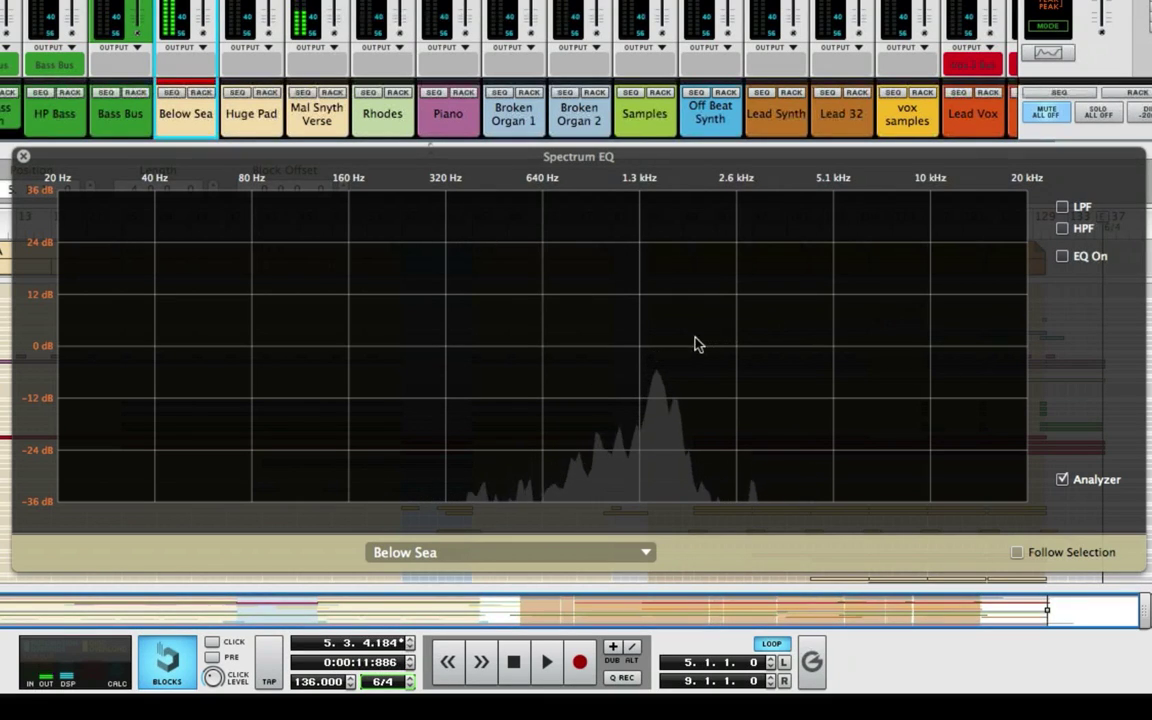
Step: Enable both the low-pass and high-pass filters on the Below Sea channel and listen to the filtered playback
{"action": "left_click", "coordinate": [1063, 207]}
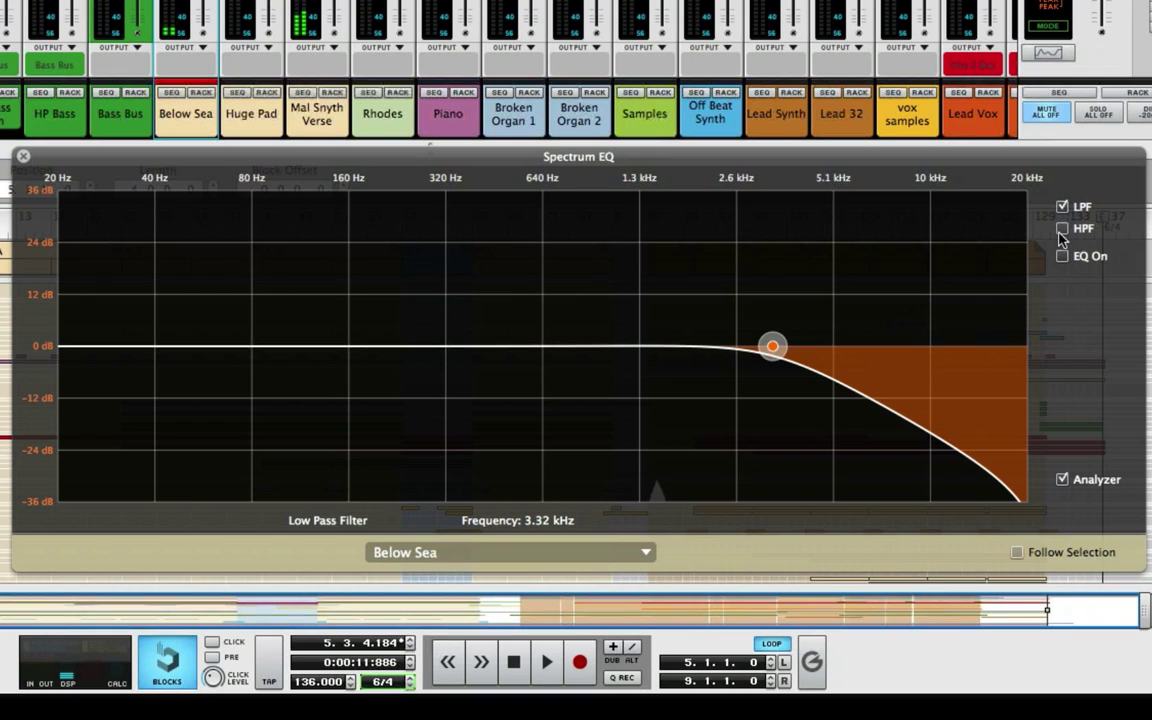
{"action": "left_click", "coordinate": [1062, 229]}
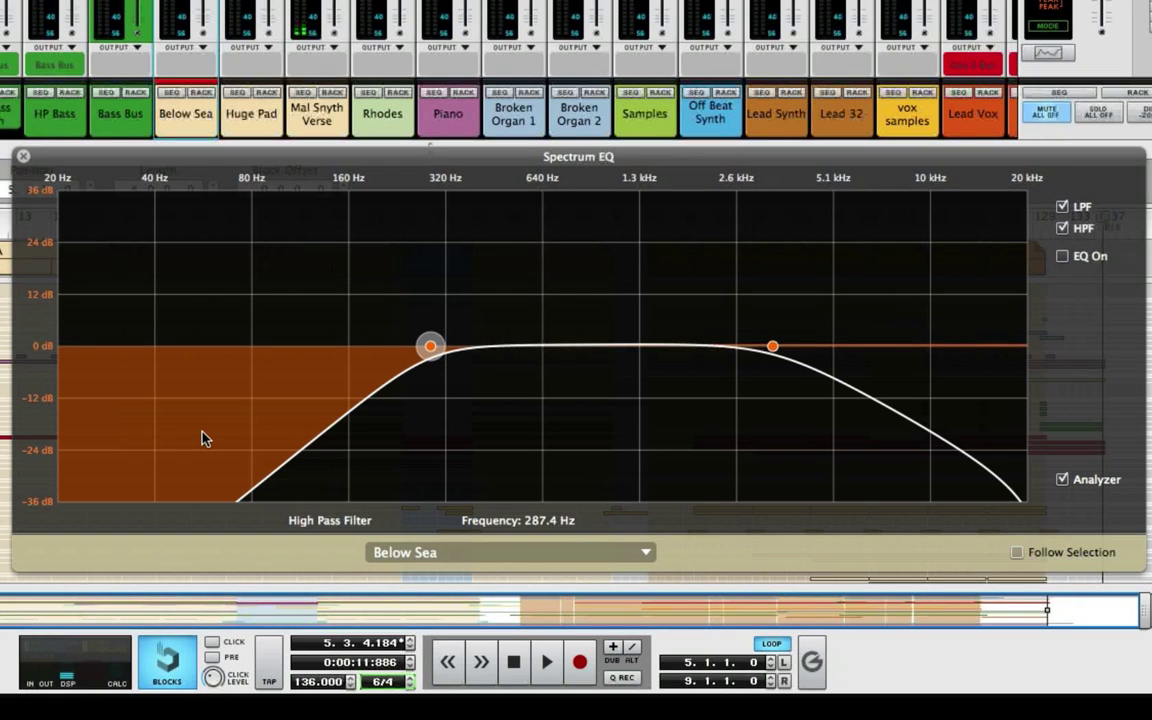
{"action": "key", "text": "space"}
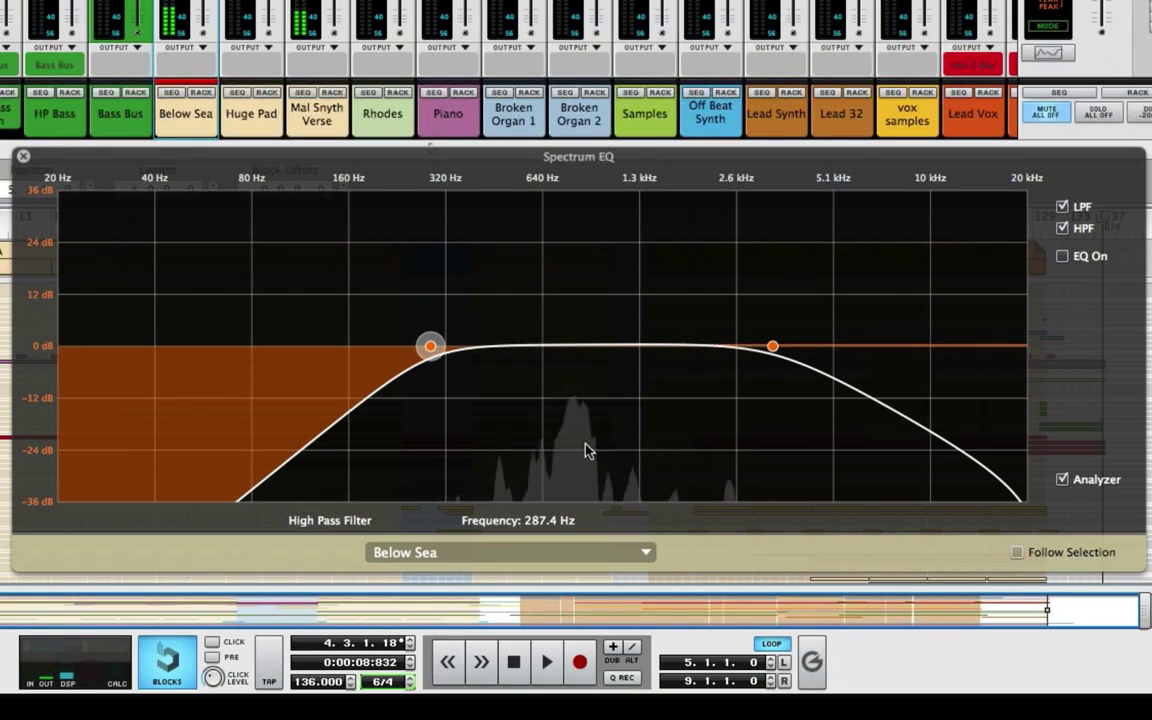
Step: Compare the filtered spectra of Mal Snyth Verse and Below Sea in the Spectrum EQ during looped playback from bar 1 to bar 5
{"action": "left_click", "coordinate": [645, 553]}
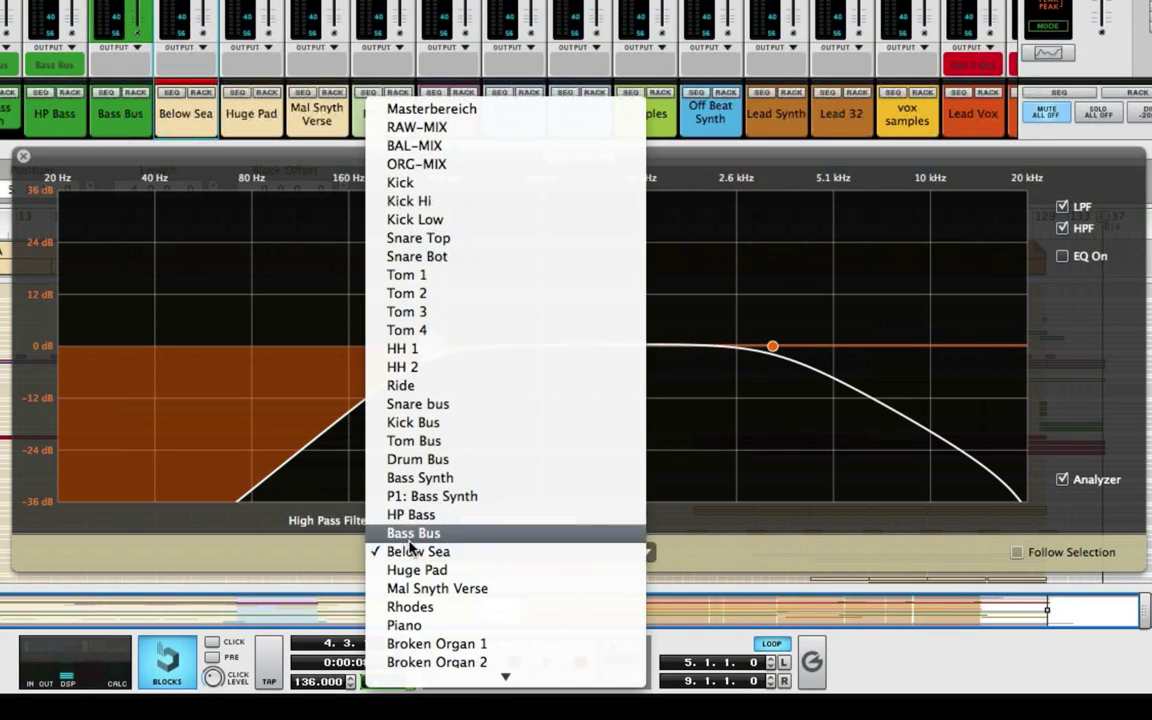
{"action": "left_click", "coordinate": [415, 591]}
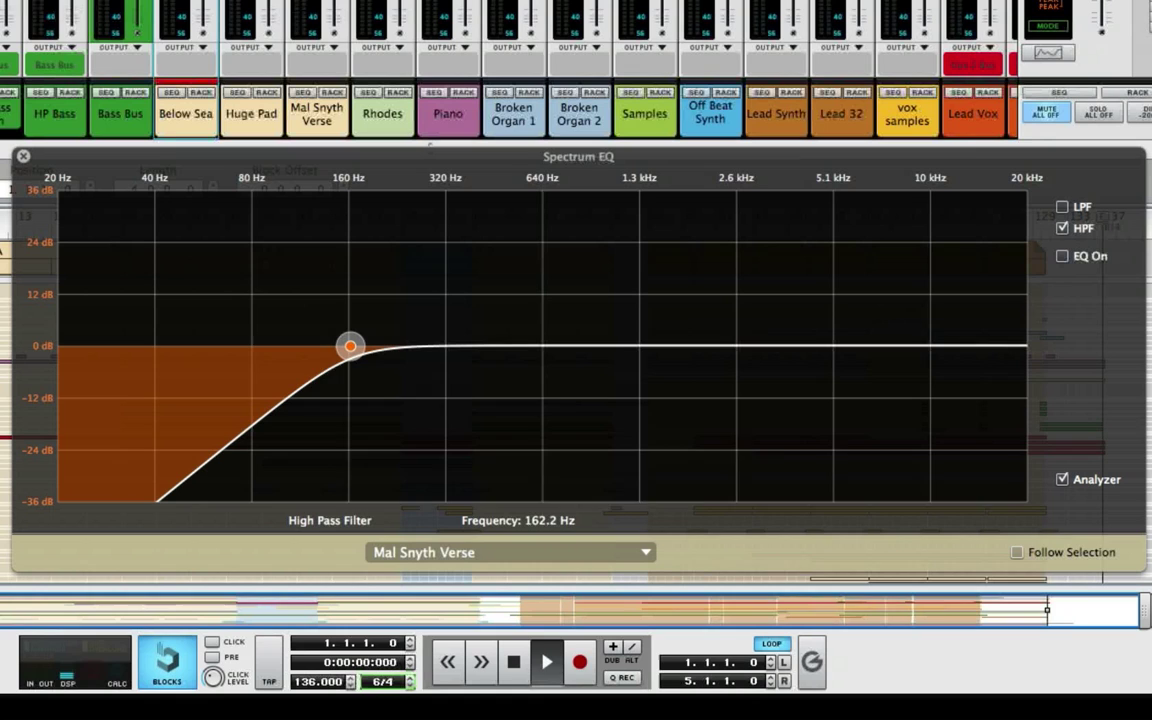
{"action": "key", "text": "space"}
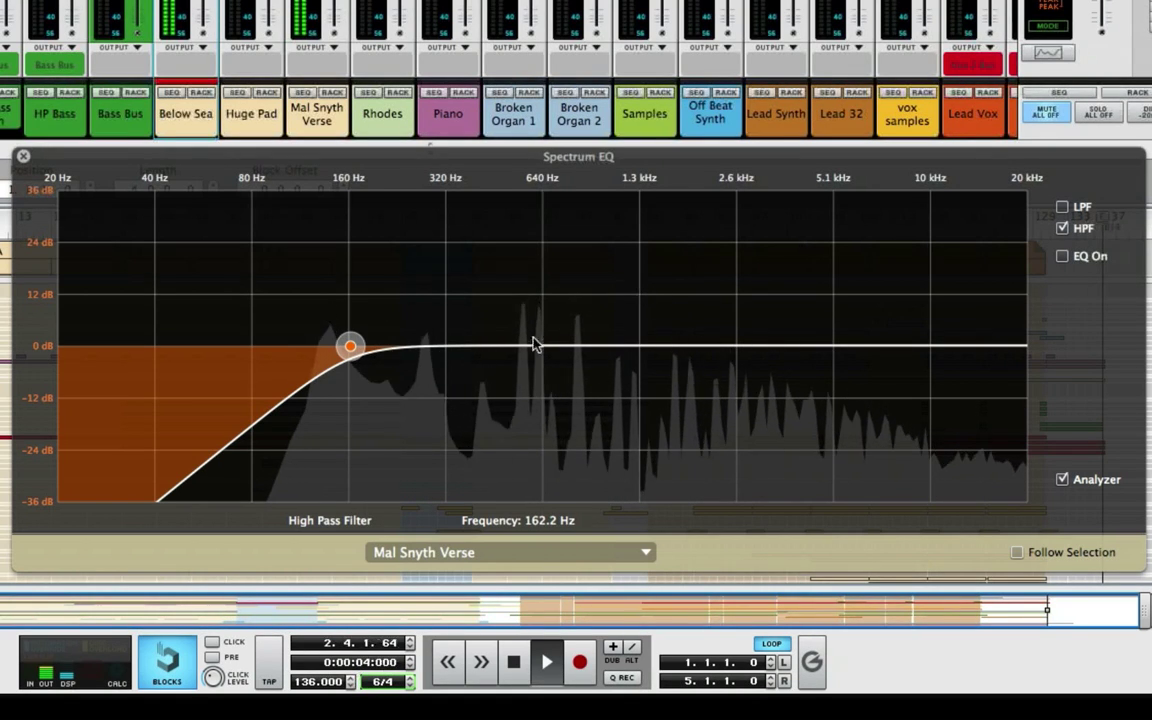
{"action": "left_click", "coordinate": [645, 556]}
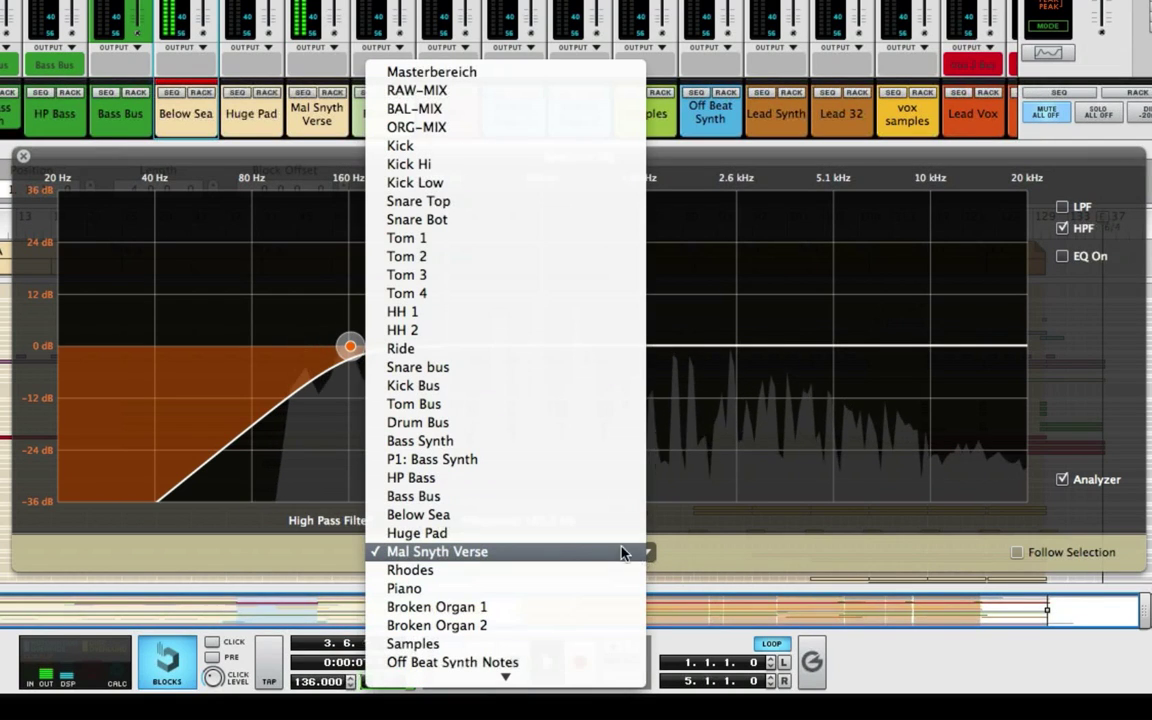
{"action": "left_click", "coordinate": [418, 514]}
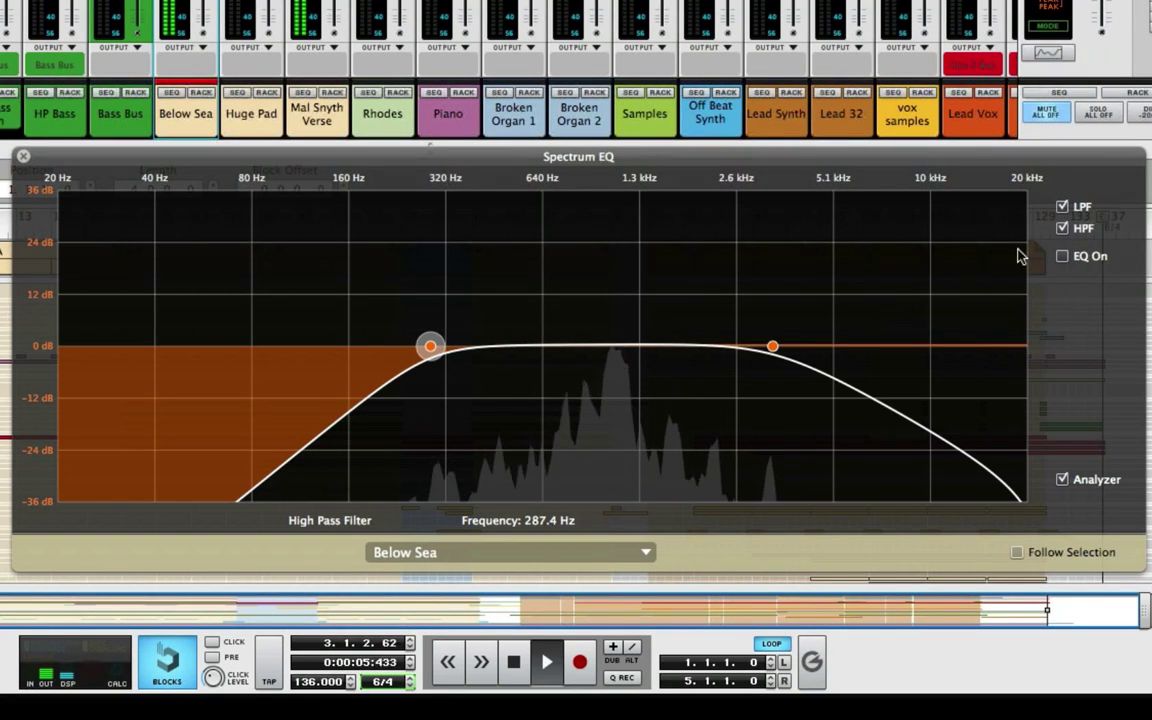
Step: Turn on the EQ for the Below Sea channel, inspect its low-pass and mid-frequency points, and close the Spectrum EQ
{"action": "left_click", "coordinate": [1063, 257]}
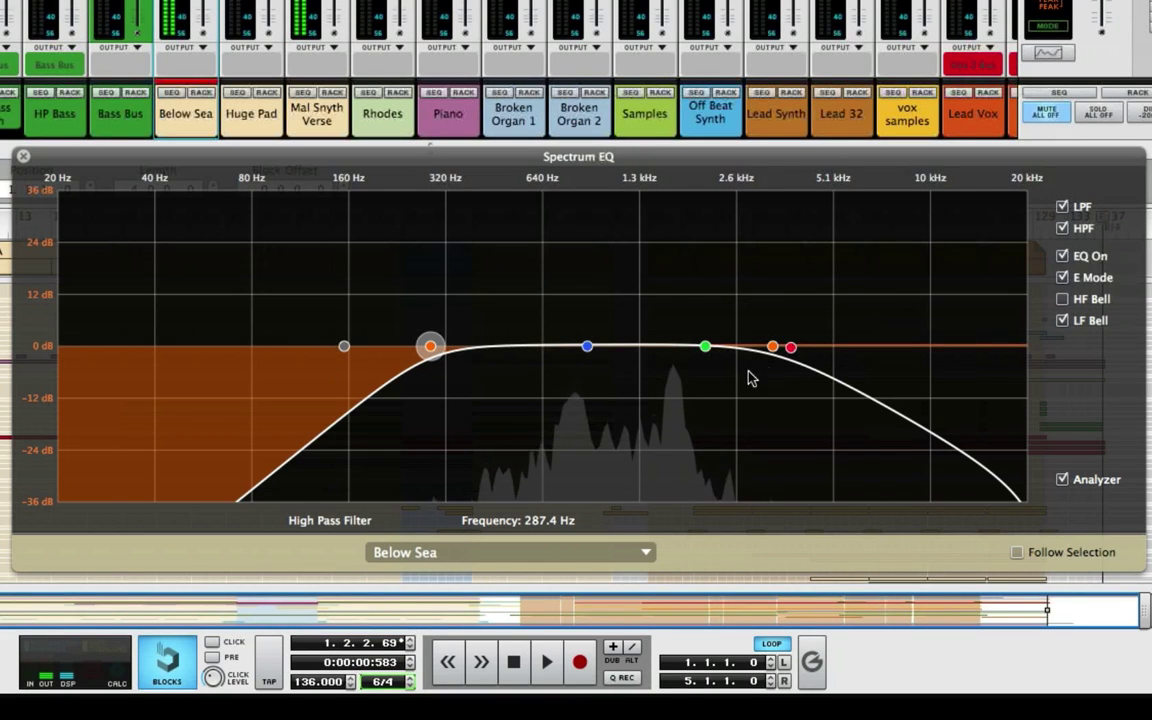
{"action": "left_click", "coordinate": [772, 346]}
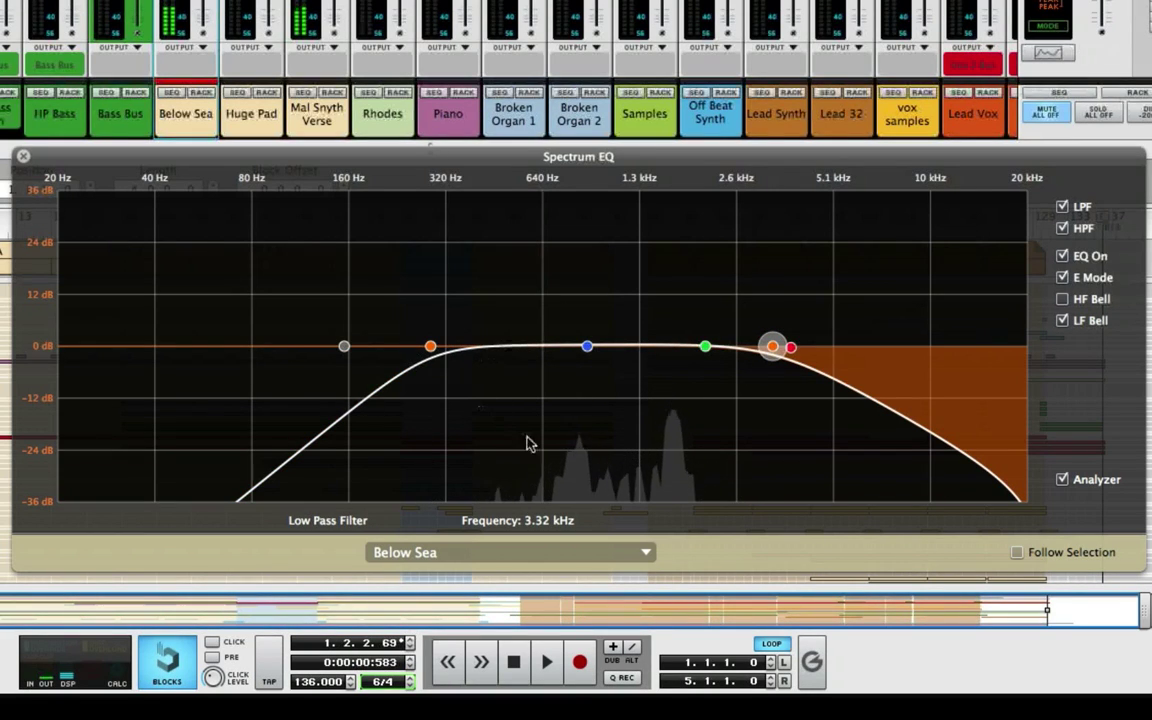
{"action": "left_click", "coordinate": [705, 346]}
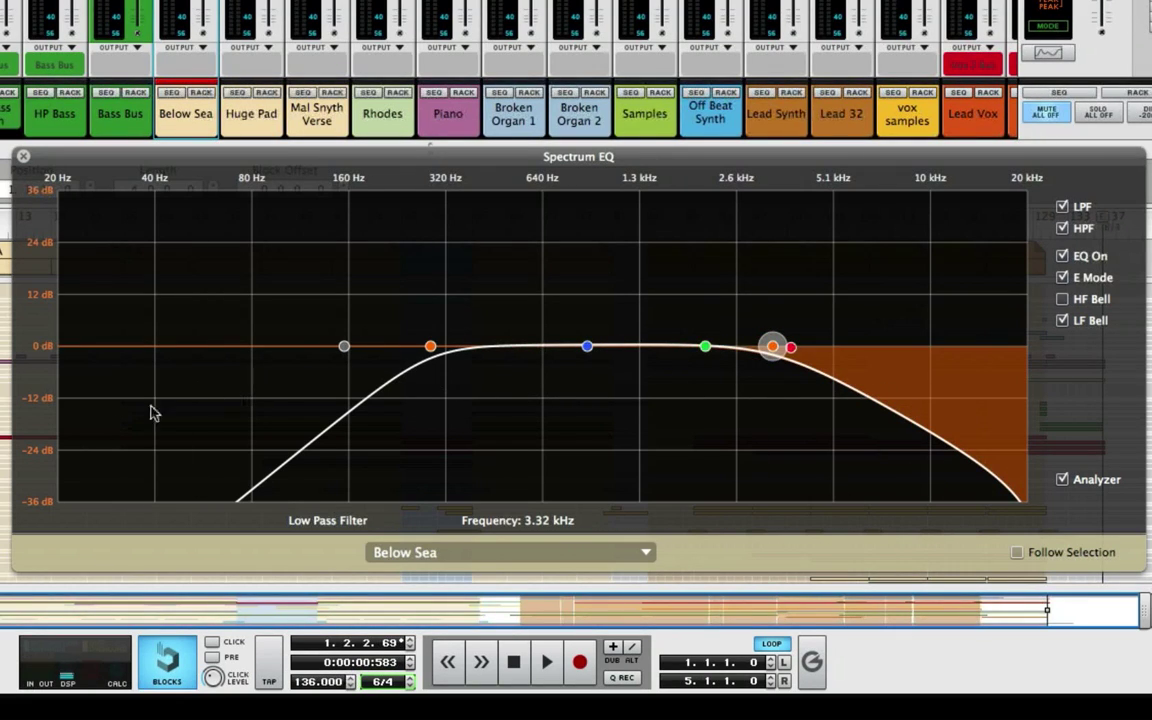
{"action": "left_click", "coordinate": [705, 346]}
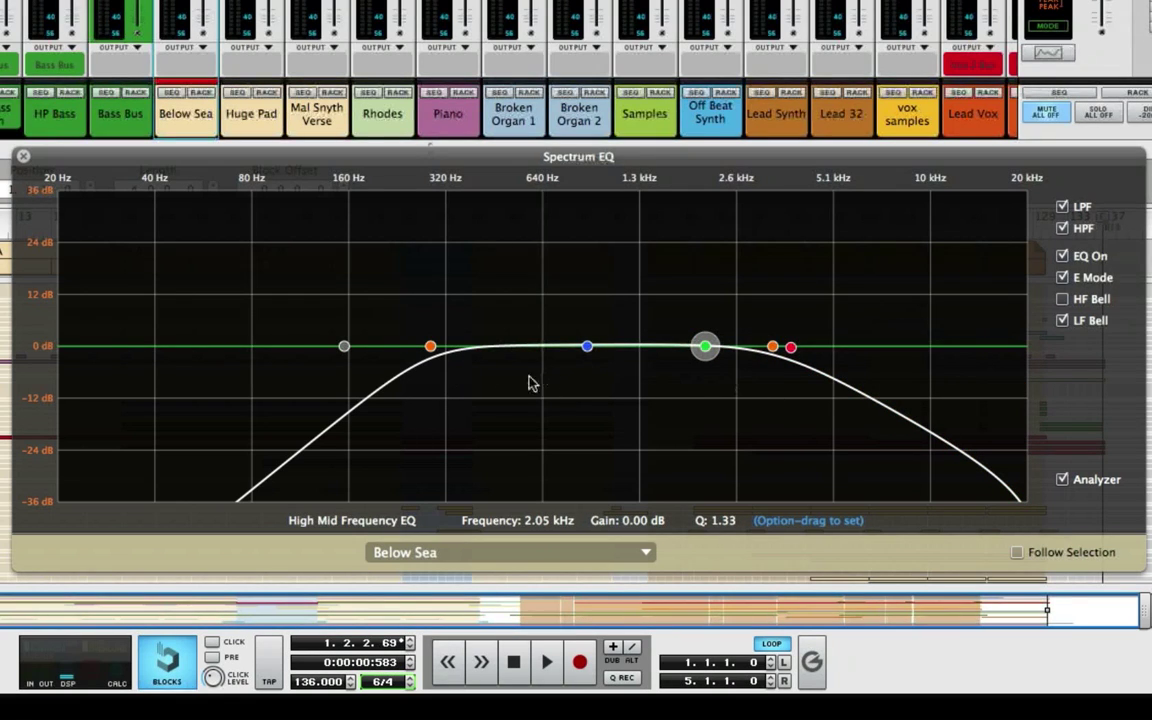
{"action": "left_click", "coordinate": [772, 346]}
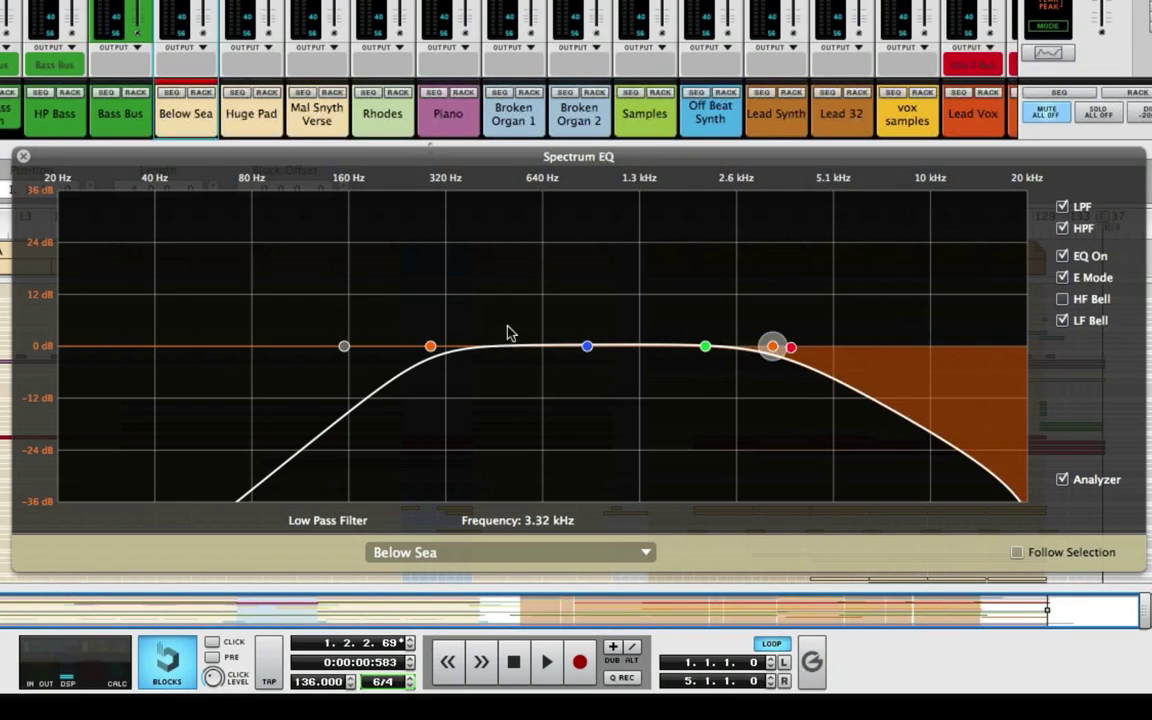
{"action": "left_click", "coordinate": [588, 347]}
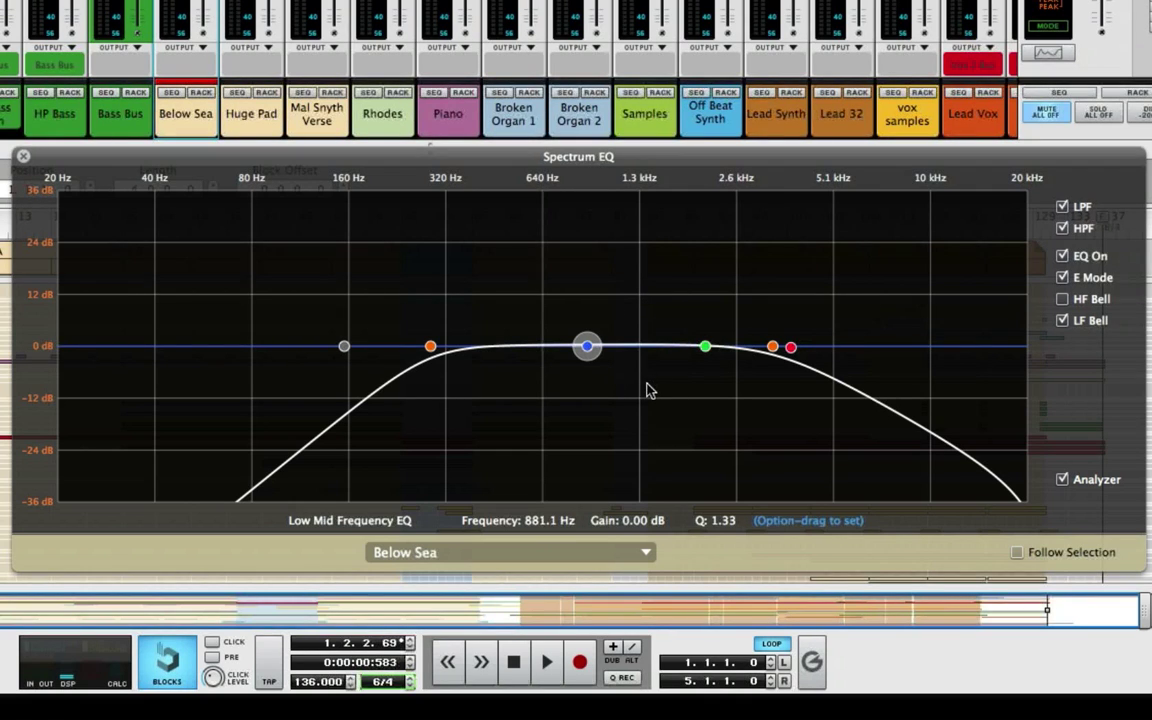
{"action": "left_click", "coordinate": [705, 346]}
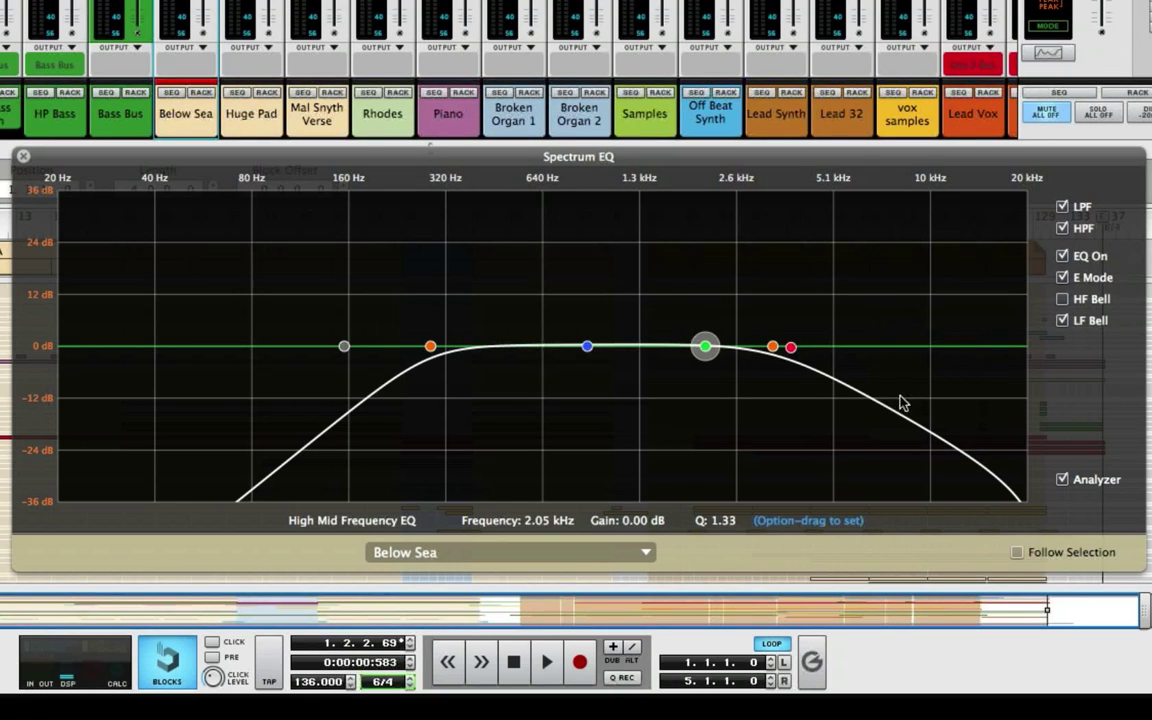
{"action": "left_click", "coordinate": [24, 159]}
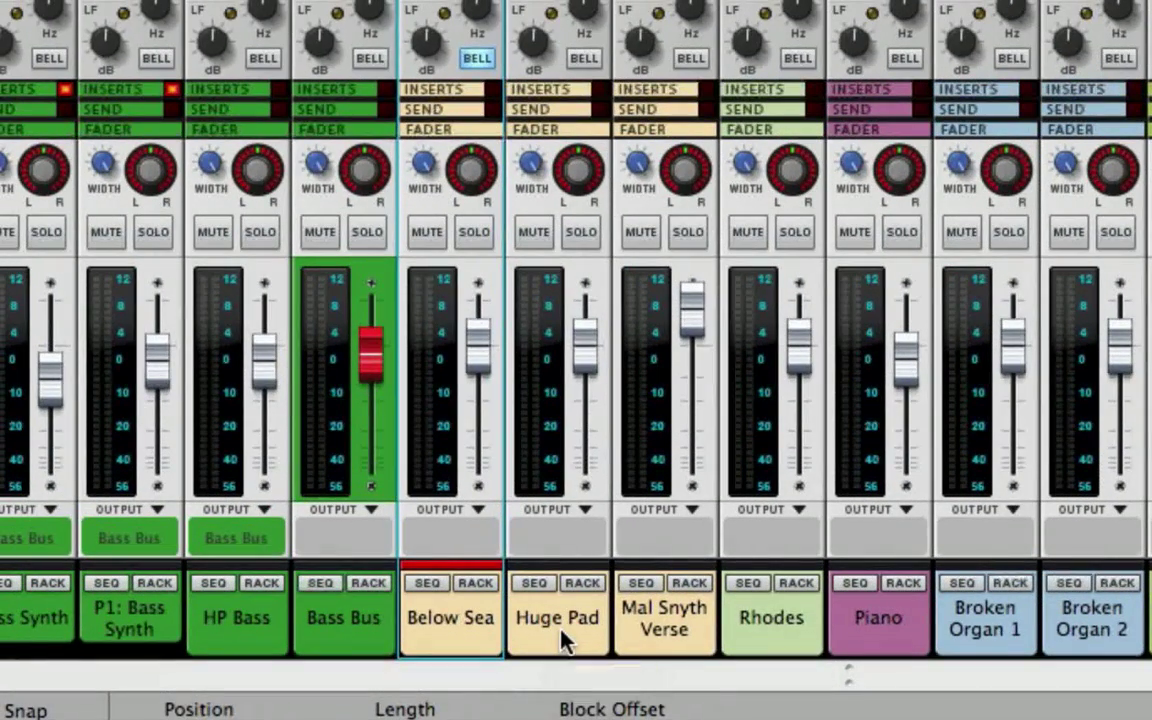
Step: Route the Below Sea, Huge Pad and Mal Snyth Verse channels together to a new output bus
{"action": "left_click", "coordinate": [562, 643]}
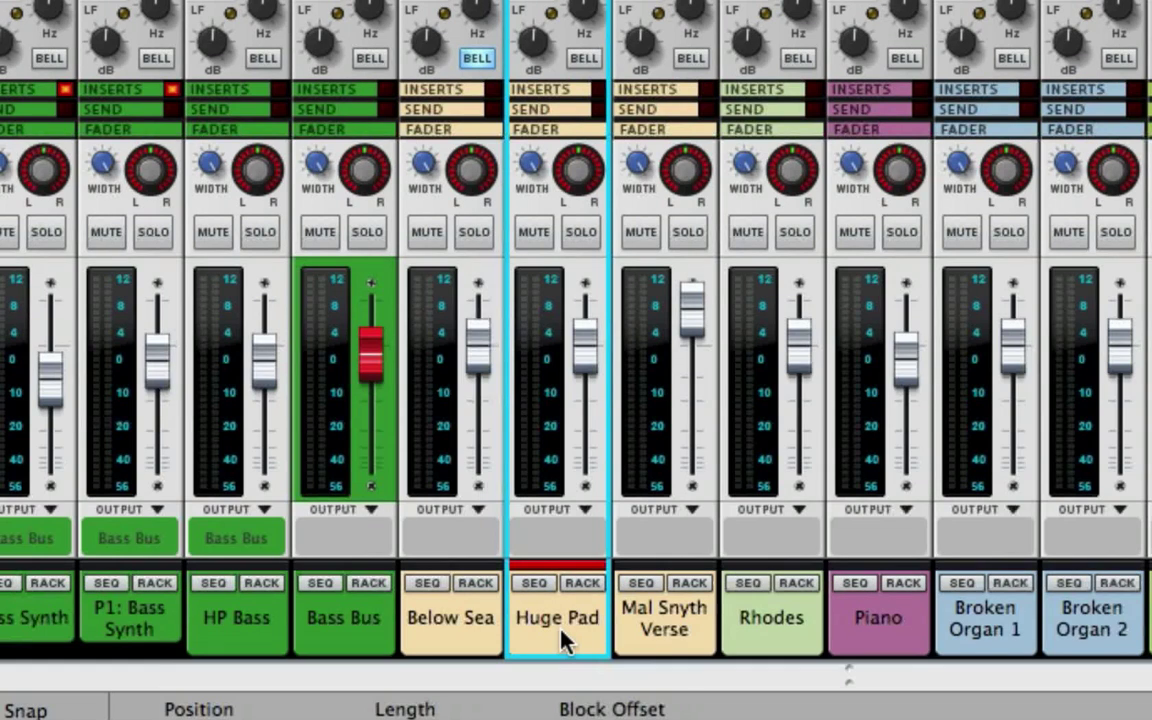
{"action": "left_click", "coordinate": [468, 618]}
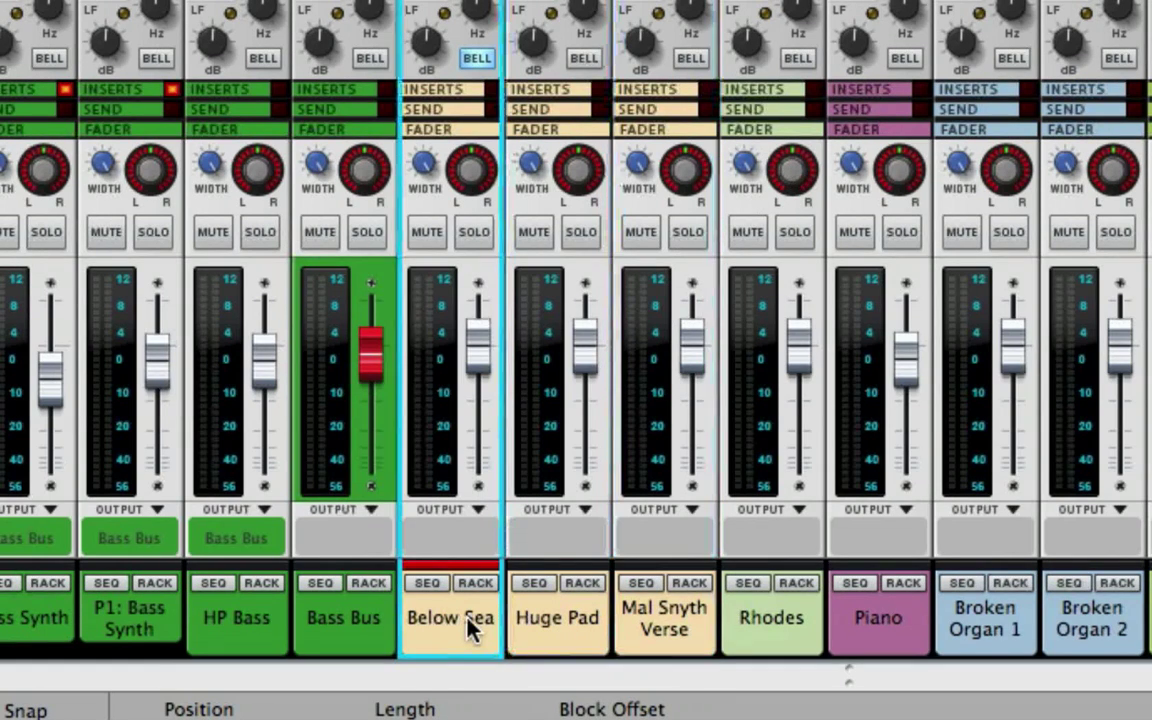
{"action": "left_click", "coordinate": [641, 632], "text": "shift"}
{"action": "right_click", "coordinate": [641, 632]}
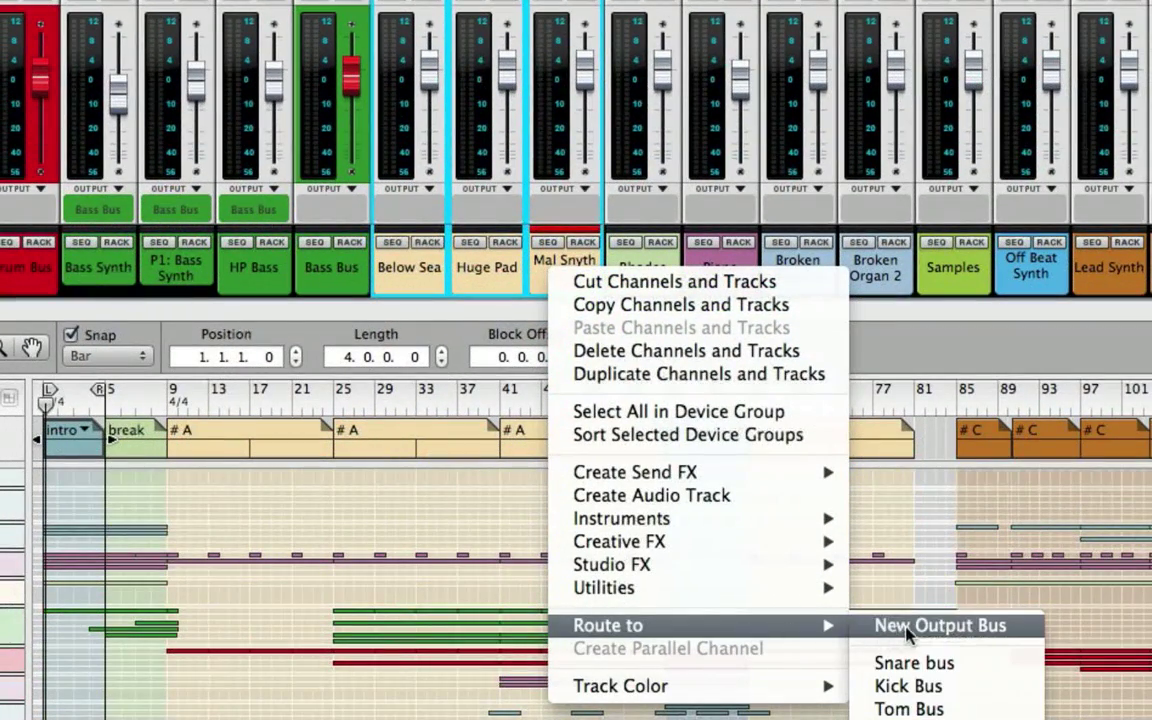
{"action": "left_click", "coordinate": [907, 626]}
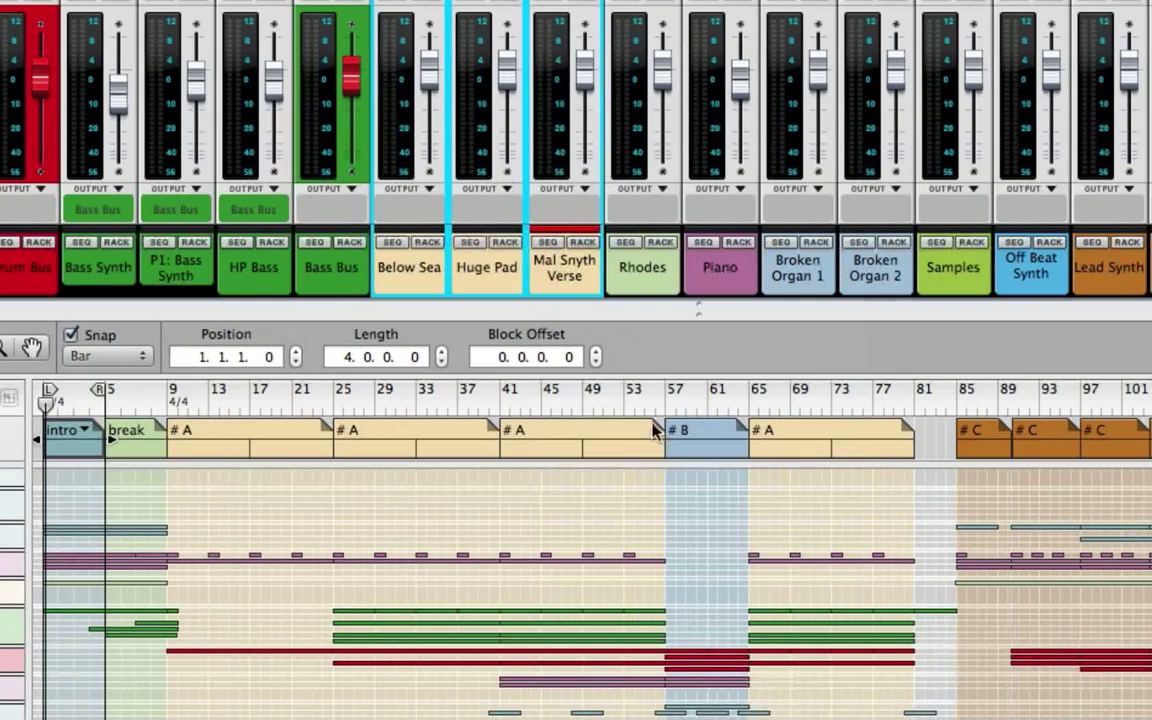
Step: Rename the new output bus as Synth Verse
{"action": "double_click", "coordinate": [557, 277]}
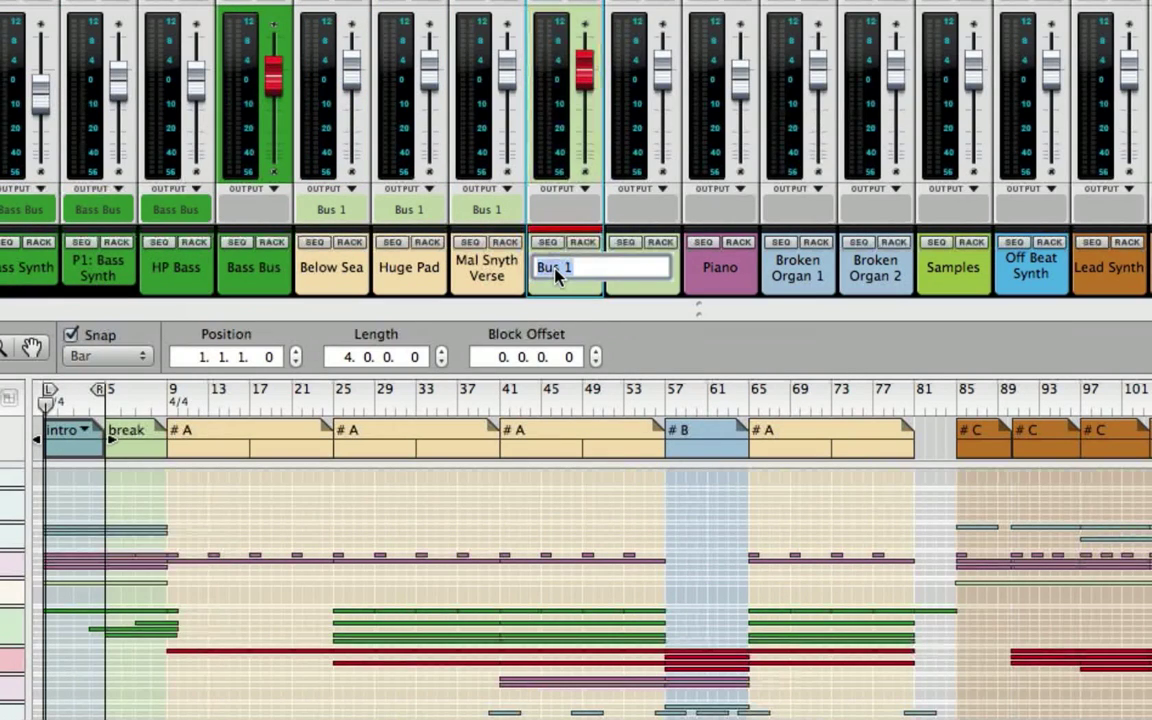
{"action": "type", "text": "Synth"}
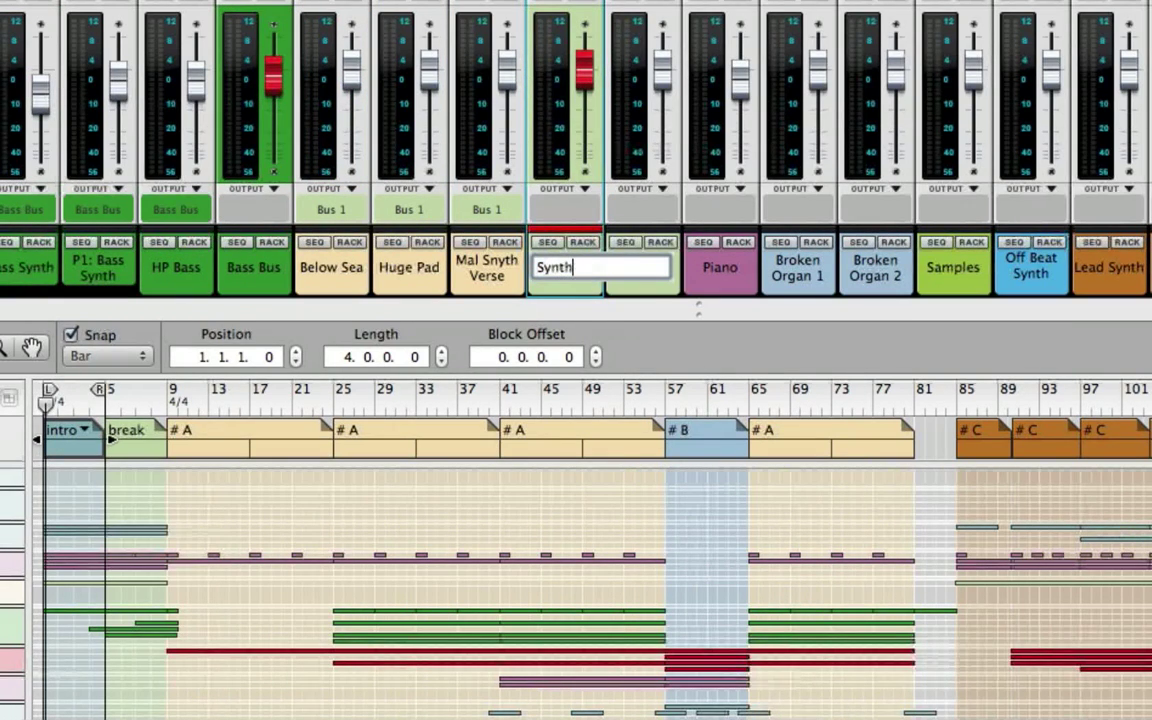
{"action": "type", "text": " Verse"}
{"action": "key", "text": "Return"}
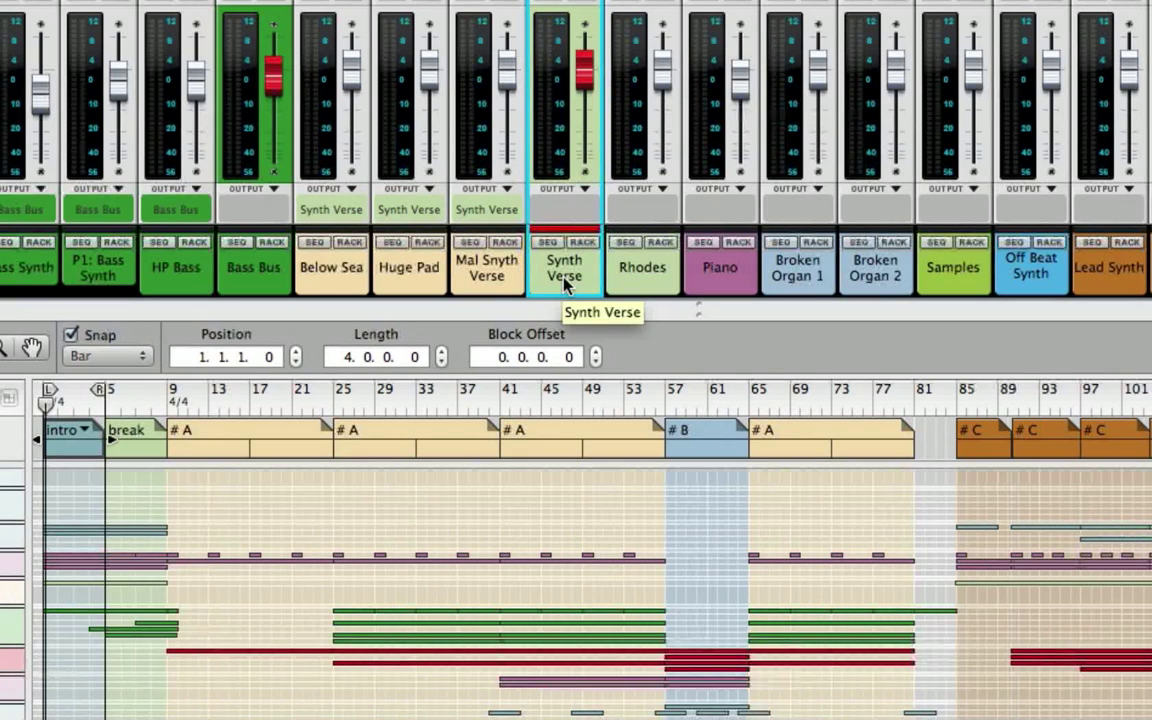
Step: Select and solo the Huge Pad channel in the mixer
{"action": "left_click", "coordinate": [410, 280]}
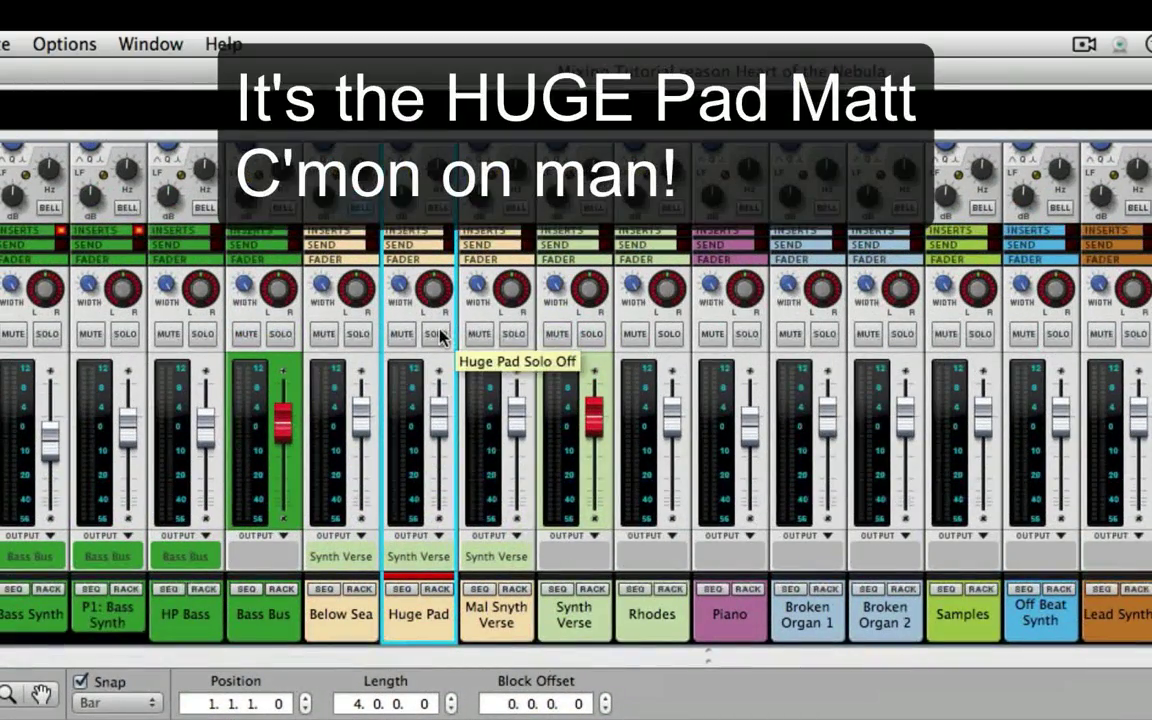
{"action": "left_click", "coordinate": [437, 334]}
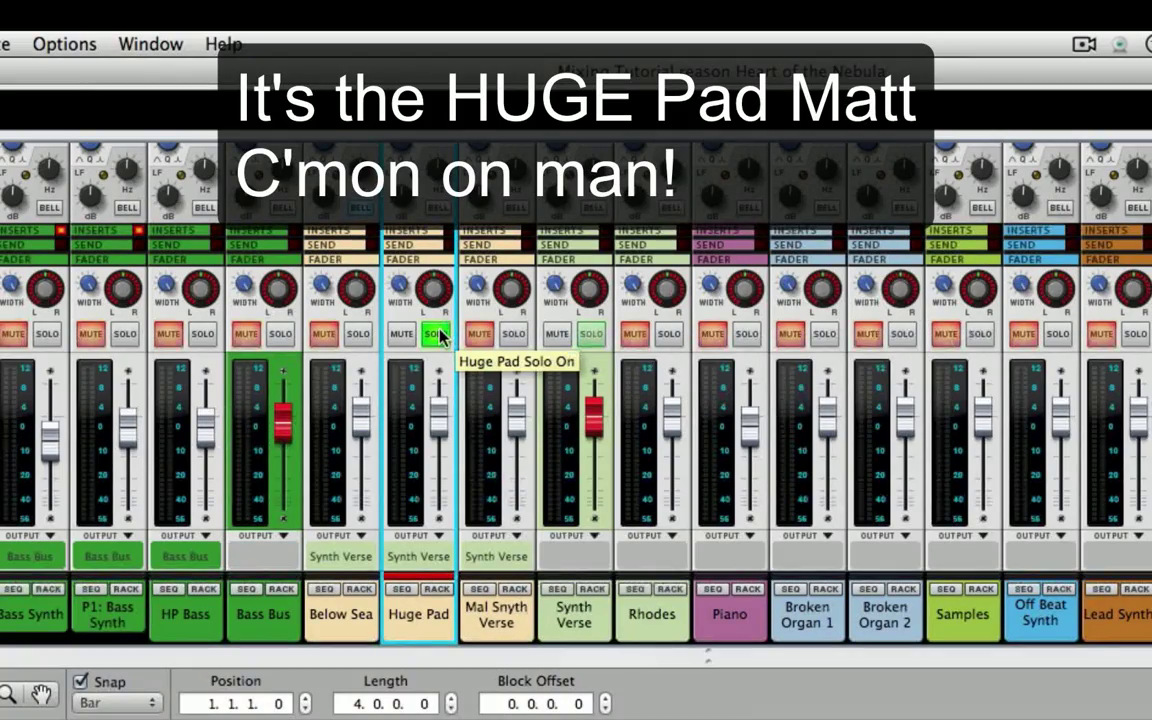
Step: Enable the Huge Pad channel's compressor, set its threshold to -14.33 dB and turn its release down close to the minimum
{"action": "scroll", "coordinate": [596, 378], "scroll_direction": "up", "scroll_amount": 10}
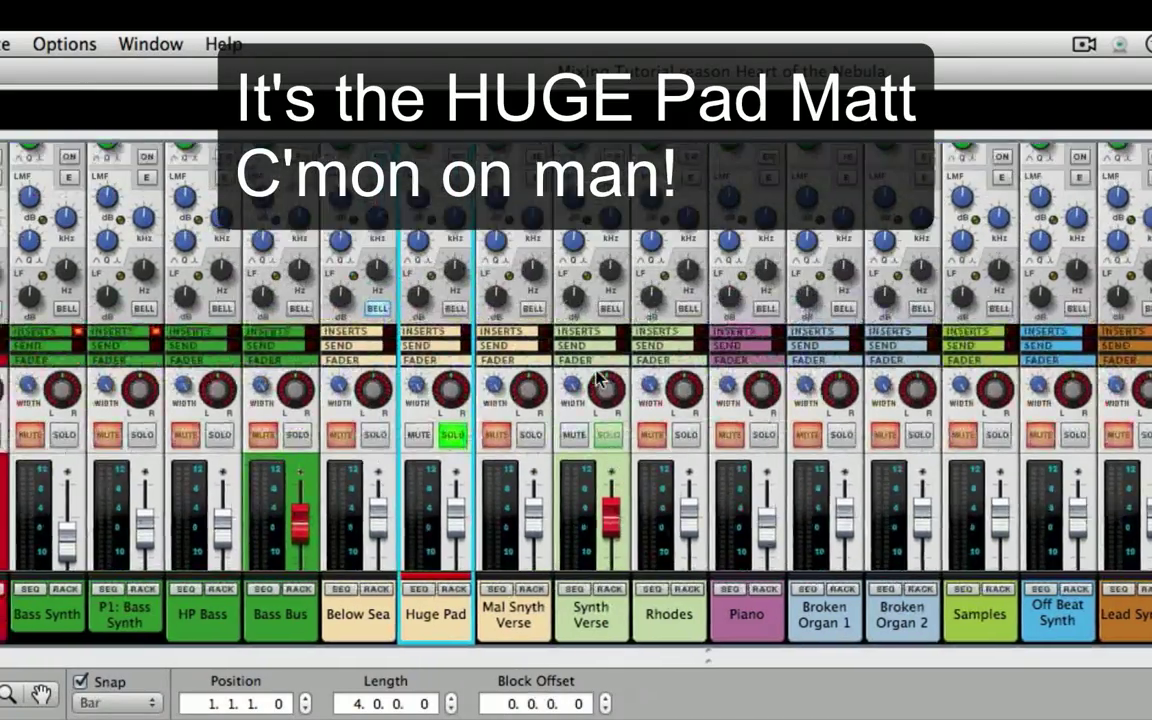
{"action": "scroll", "coordinate": [596, 378], "scroll_direction": "up", "scroll_amount": 10}
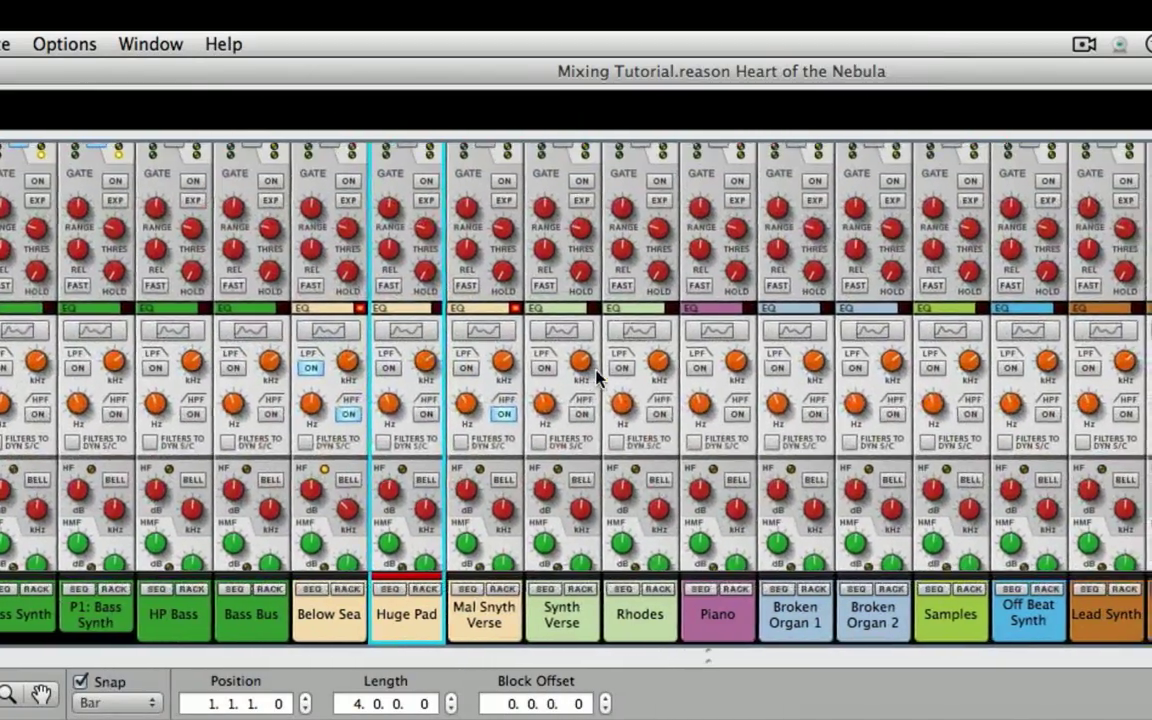
{"action": "scroll", "coordinate": [596, 378], "scroll_direction": "down", "scroll_amount": 6}
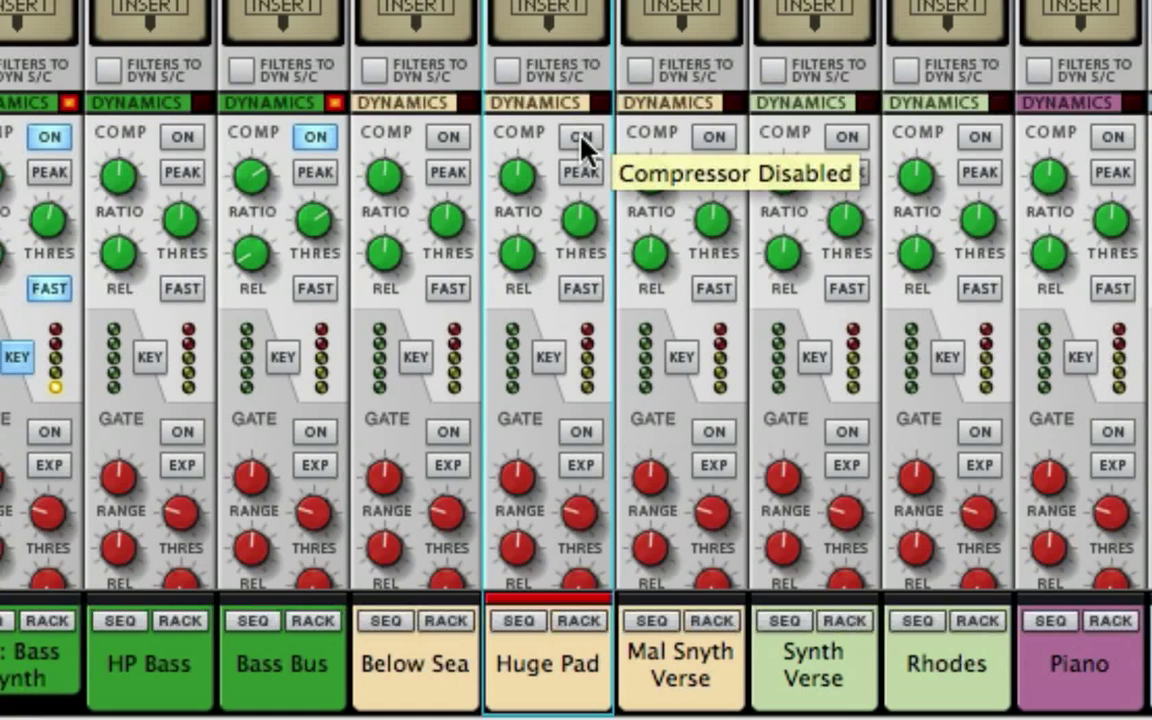
{"action": "left_click", "coordinate": [581, 140]}
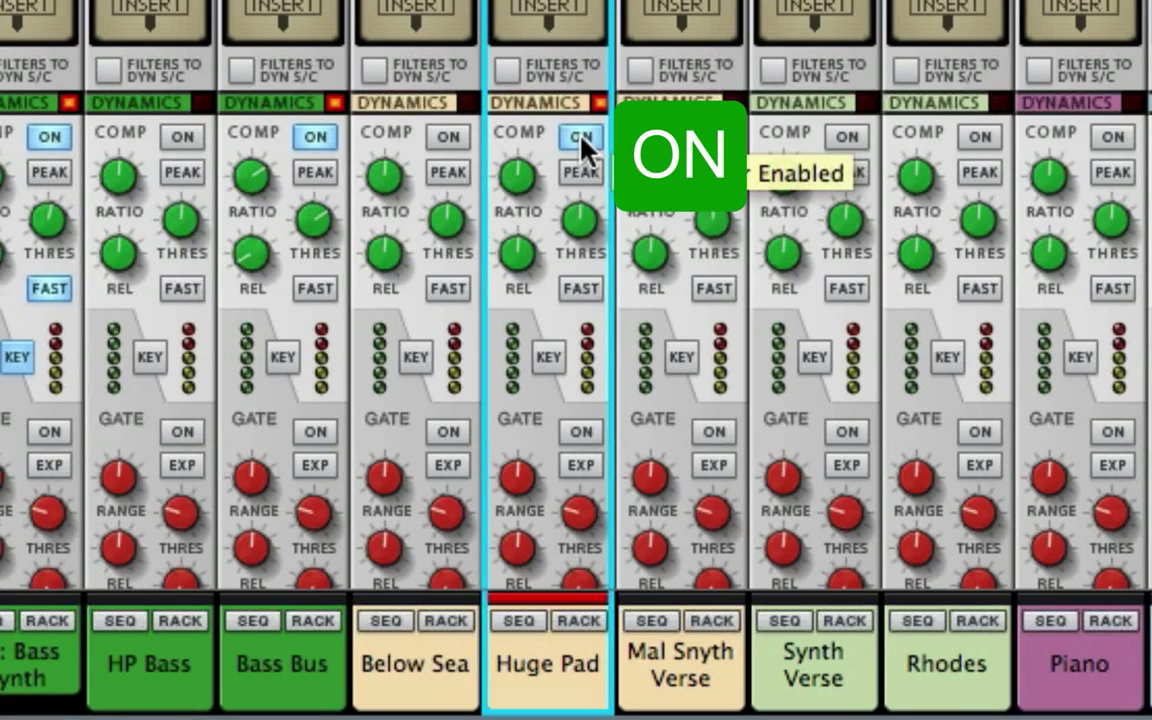
{"action": "left_click", "coordinate": [581, 140]}
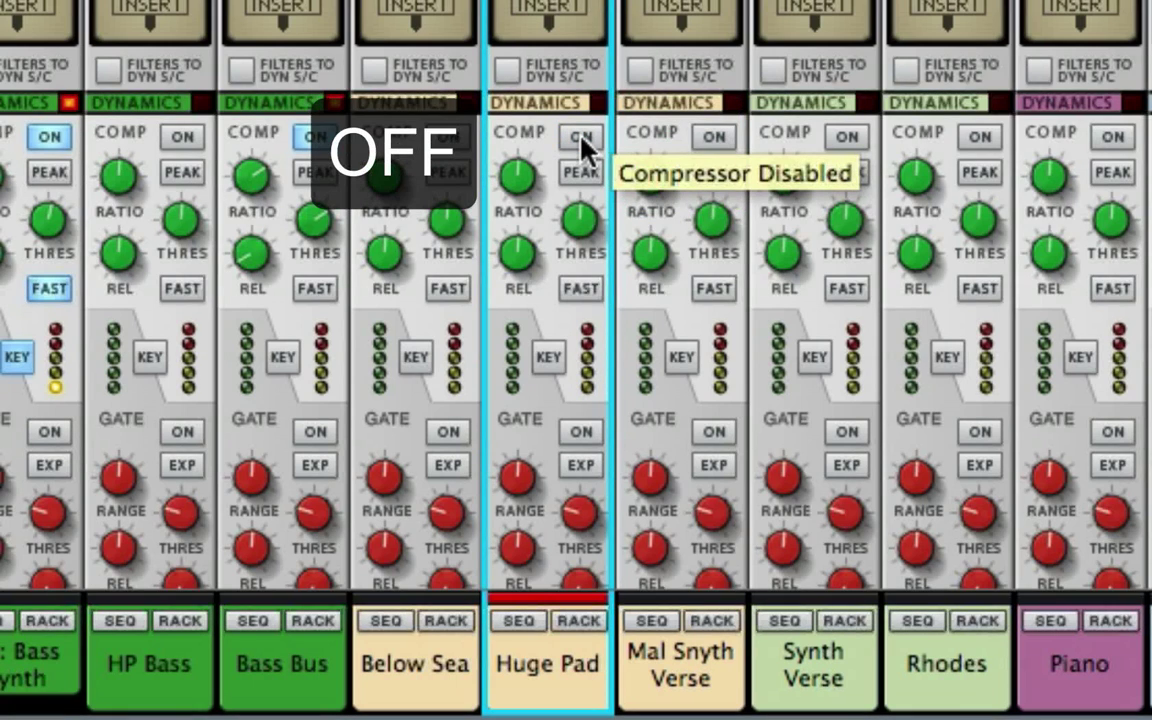
{"action": "left_click", "coordinate": [581, 140]}
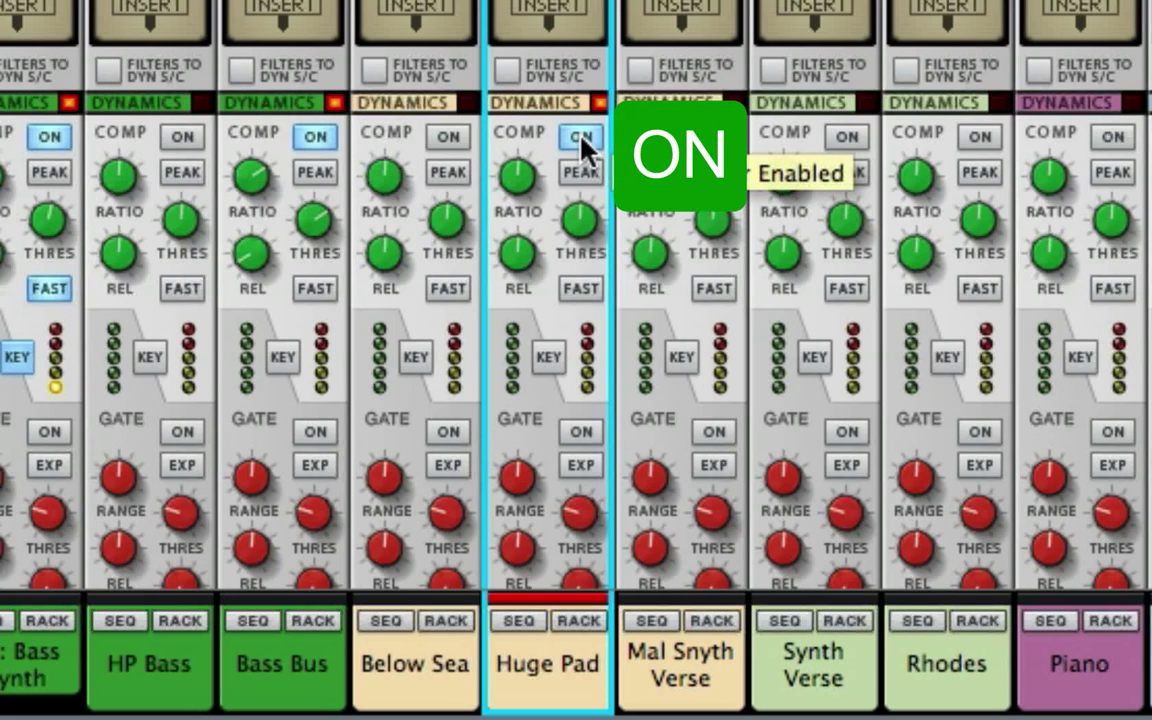
{"action": "left_click_drag", "start_coordinate": [581, 228], "coordinate": [559, 198]}
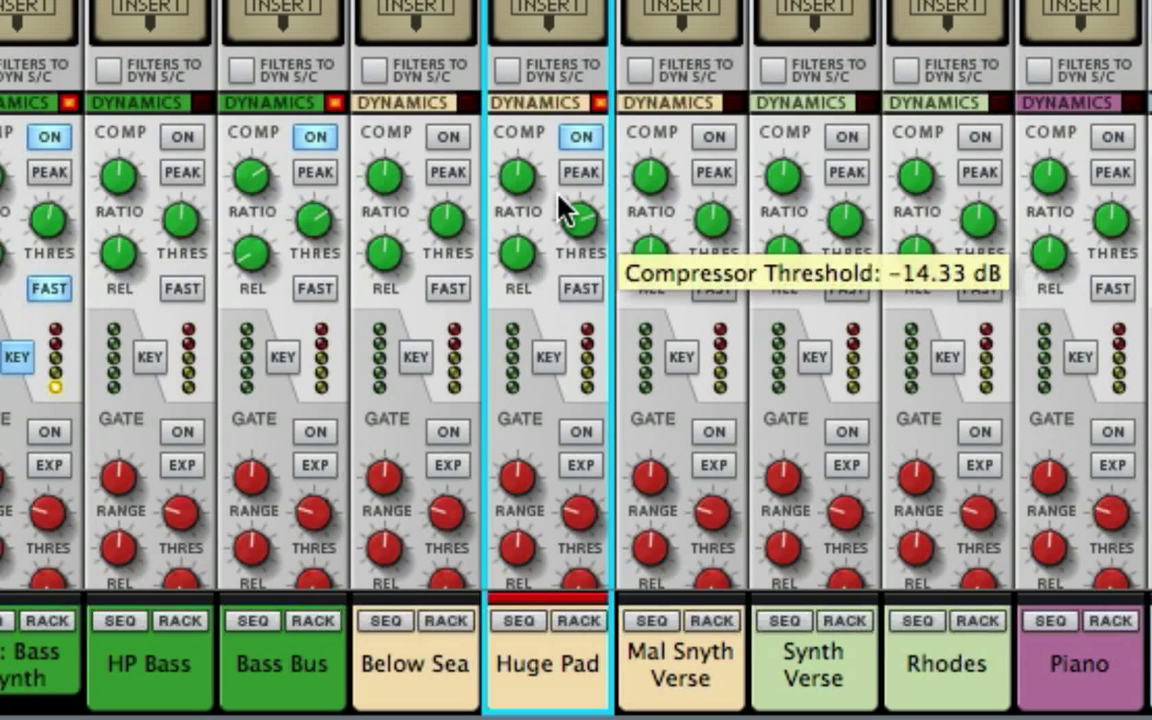
{"action": "left_click_drag", "start_coordinate": [516, 255], "coordinate": [516, 340]}
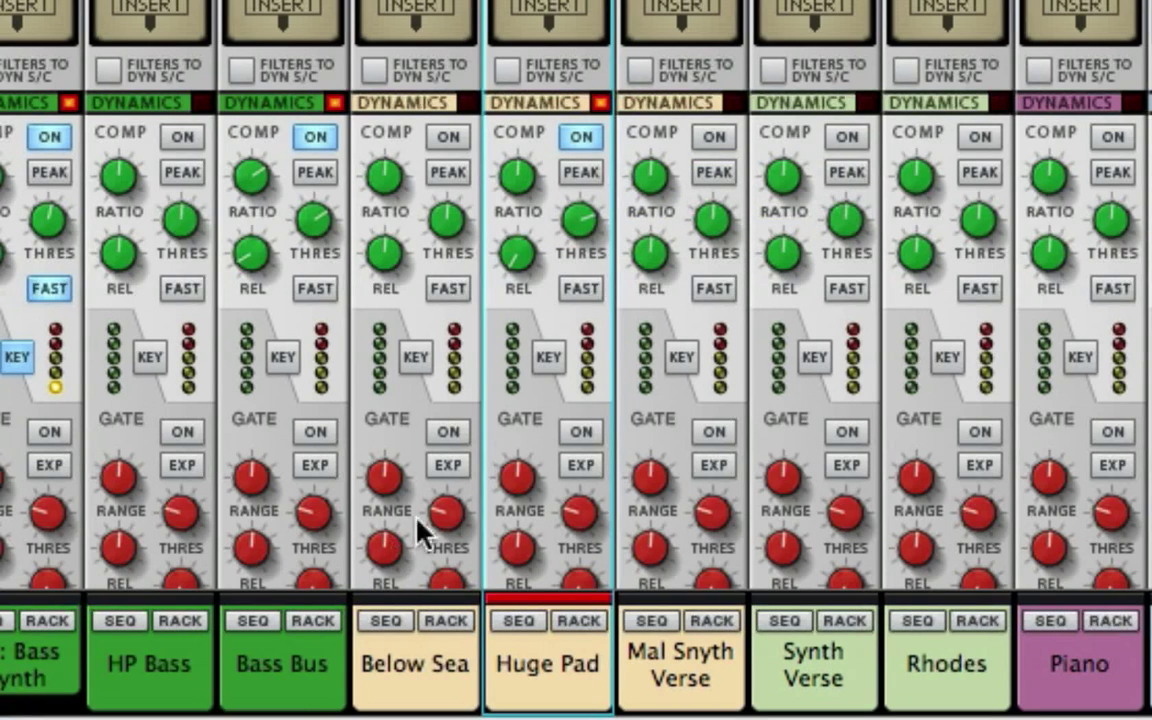
Step: Compare the Huge Pad sound with its compressor repeatedly switched off and on
{"action": "left_click", "coordinate": [581, 137]}
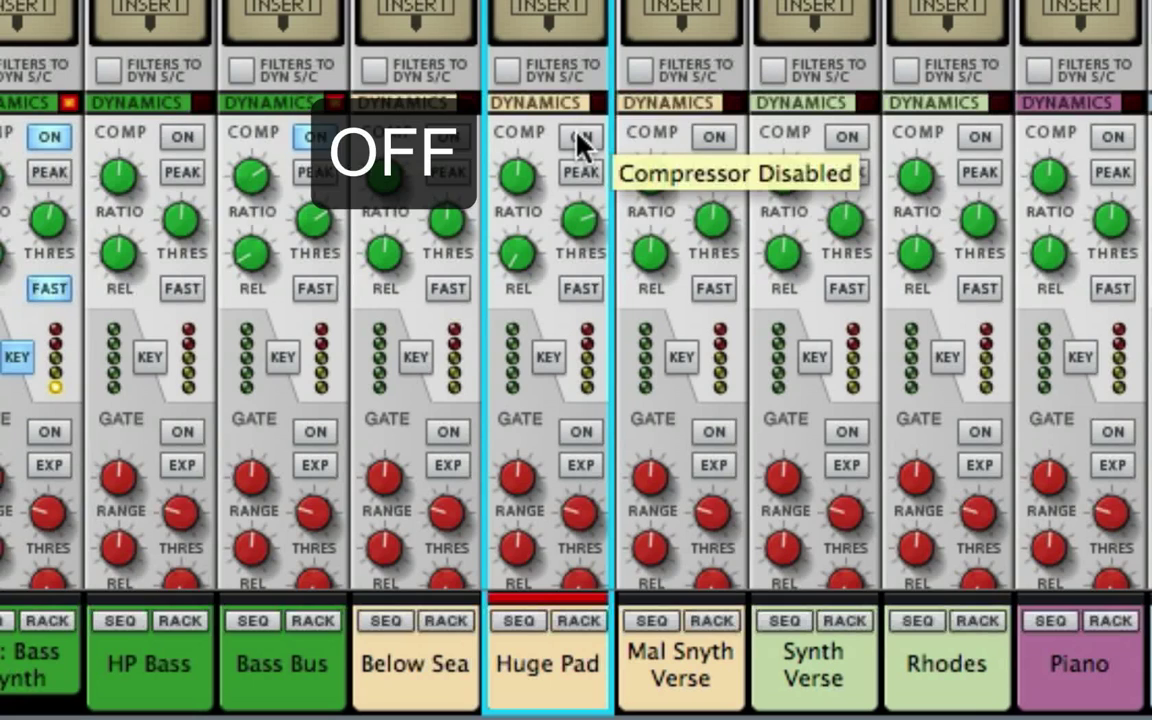
{"action": "left_click", "coordinate": [578, 138]}
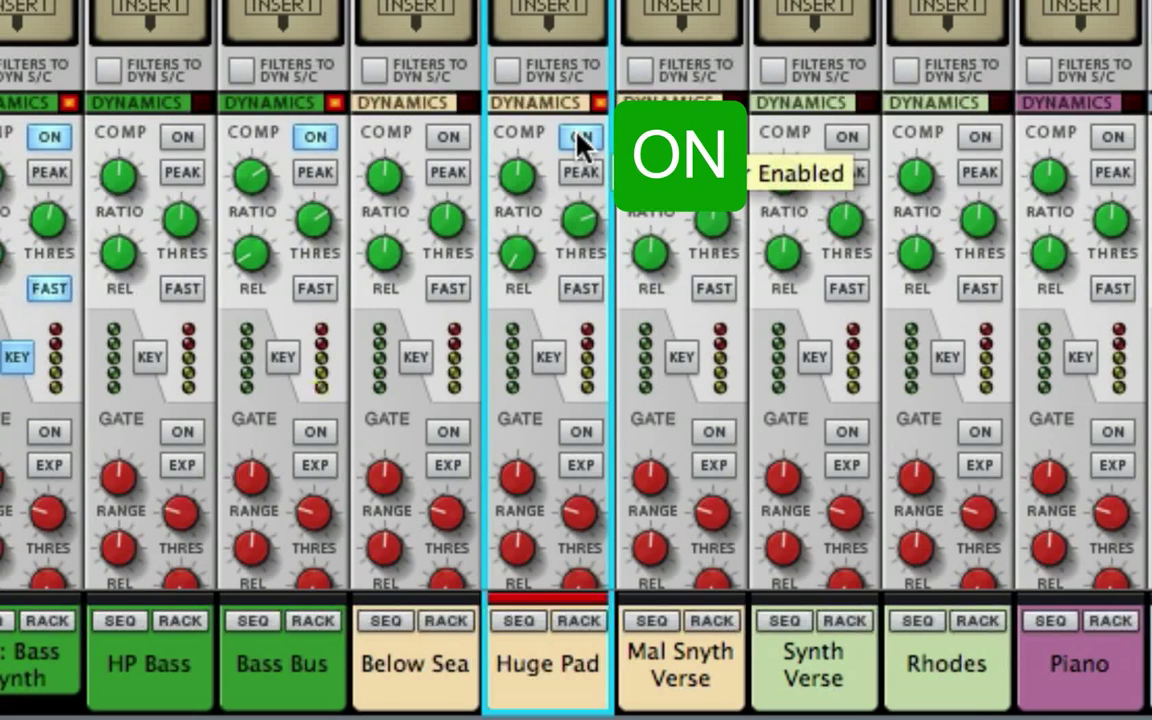
{"action": "left_click", "coordinate": [578, 138]}
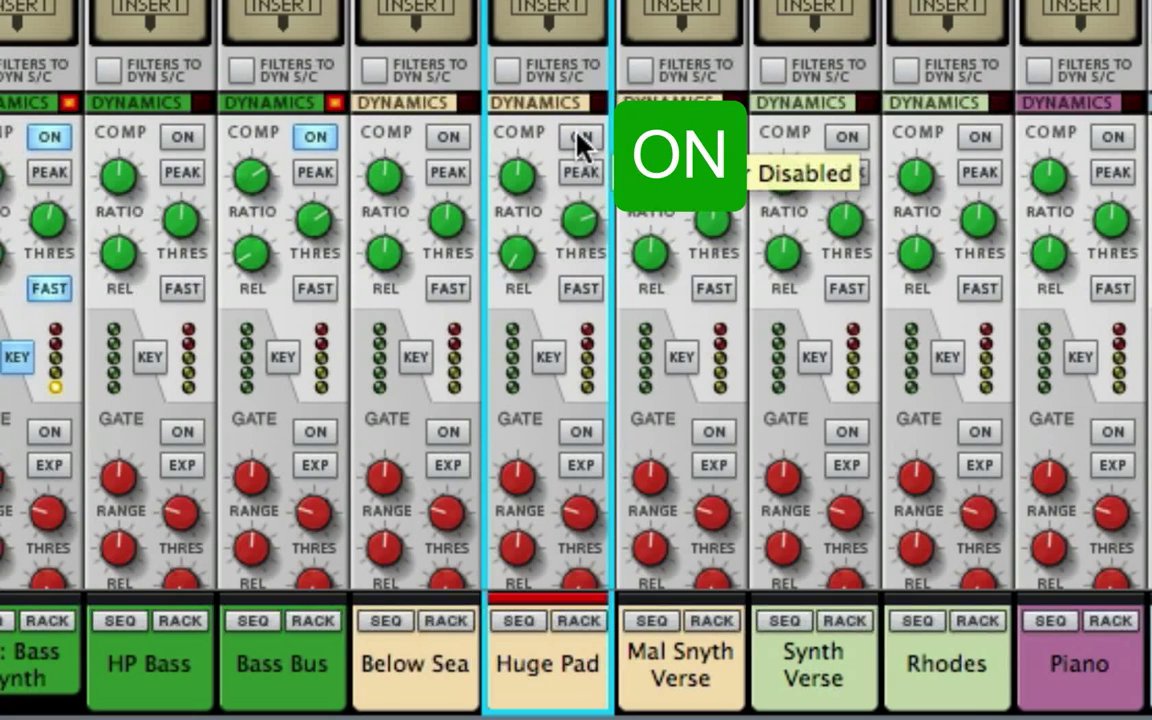
{"action": "left_click", "coordinate": [578, 138]}
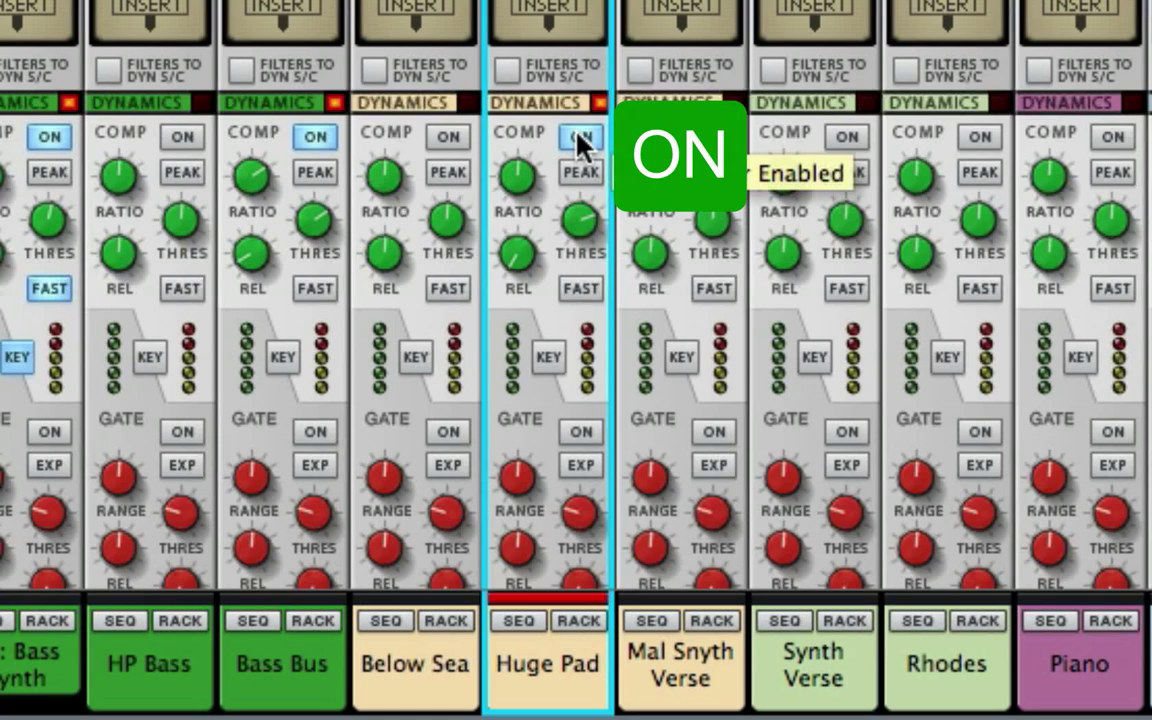
{"action": "left_click", "coordinate": [578, 138]}
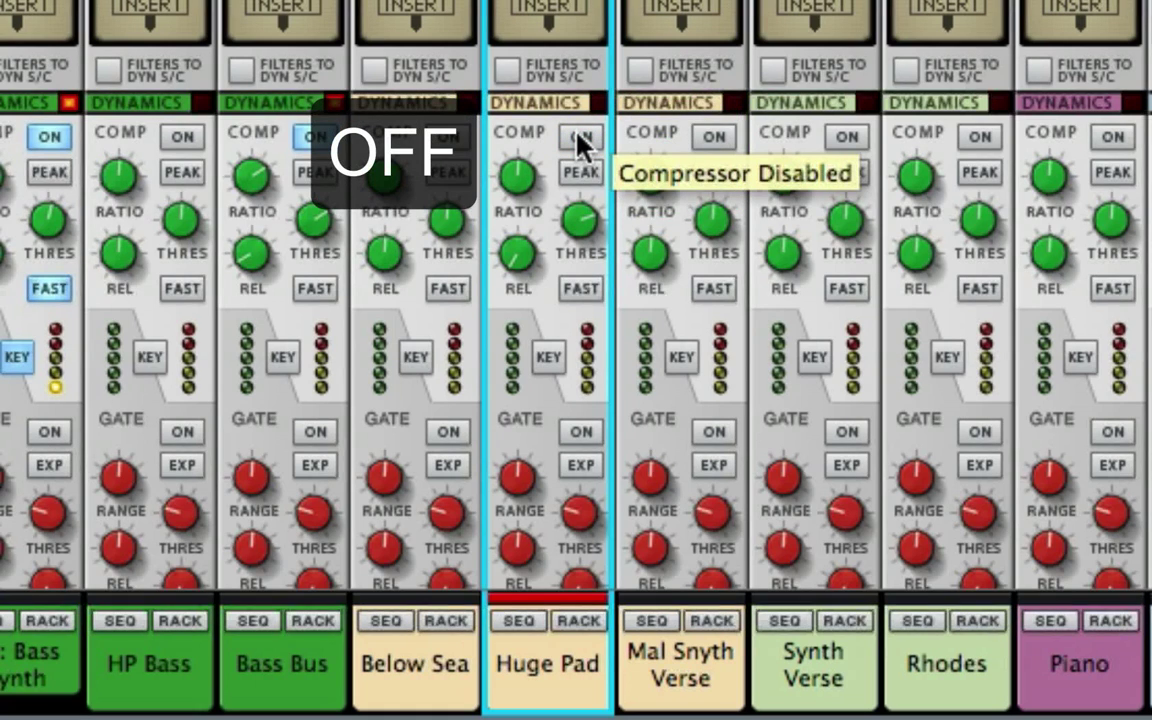
{"action": "left_click", "coordinate": [578, 138]}
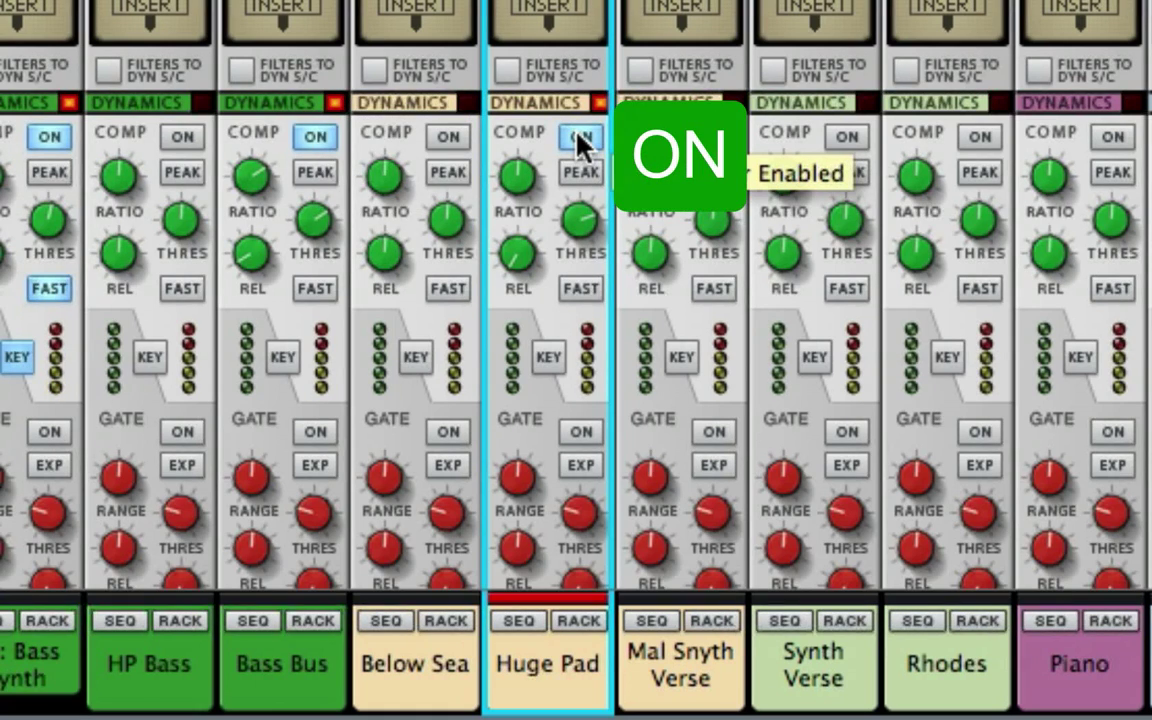
{"action": "left_click", "coordinate": [578, 138]}
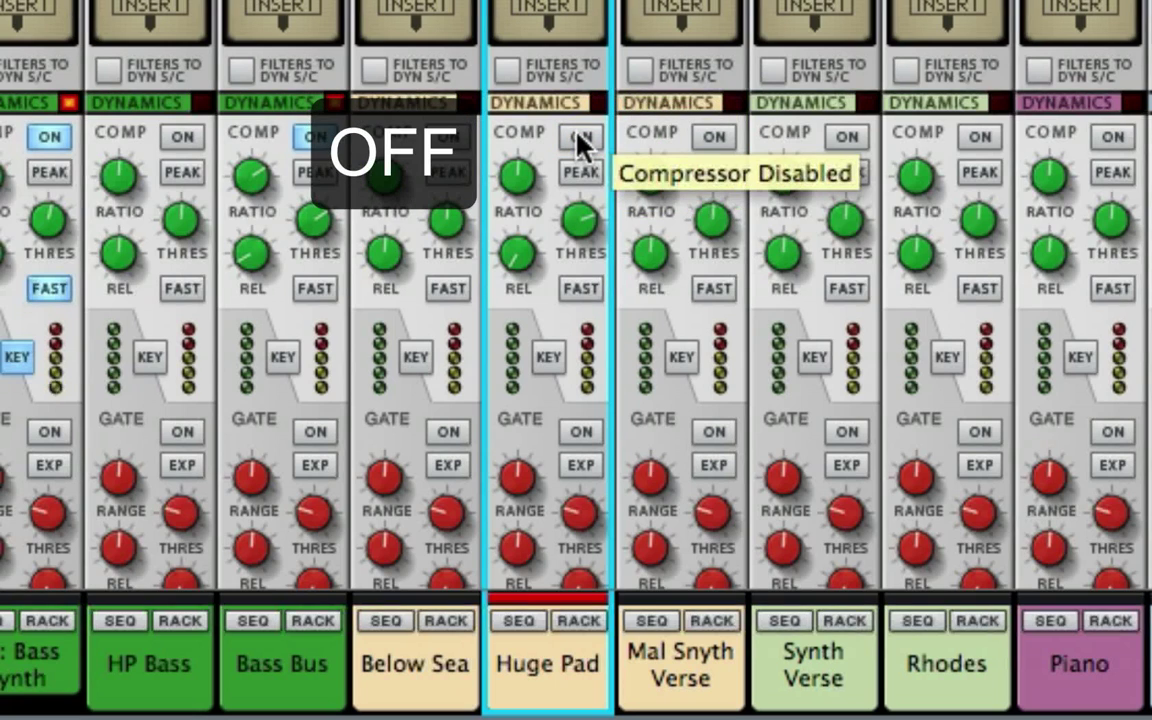
{"action": "left_click", "coordinate": [578, 138]}
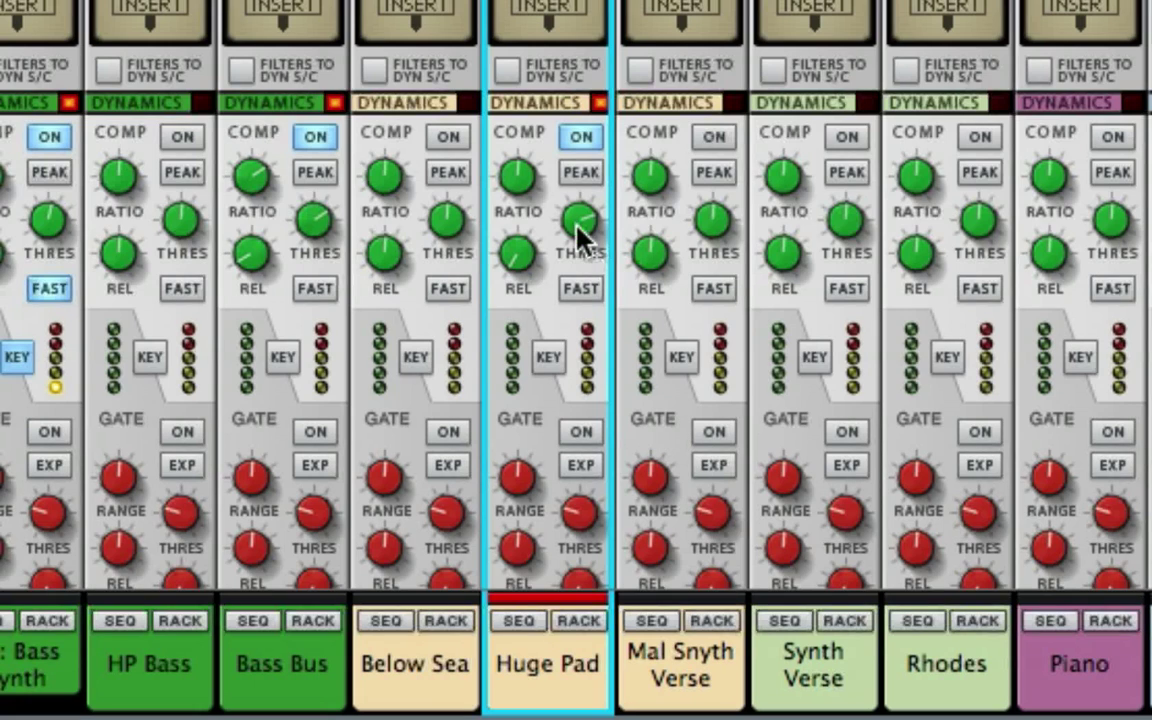
Step: Turn the Huge Pad compressor's threshold down slightly and switch the compressor off
{"action": "mouse_move", "coordinate": [578, 232]}
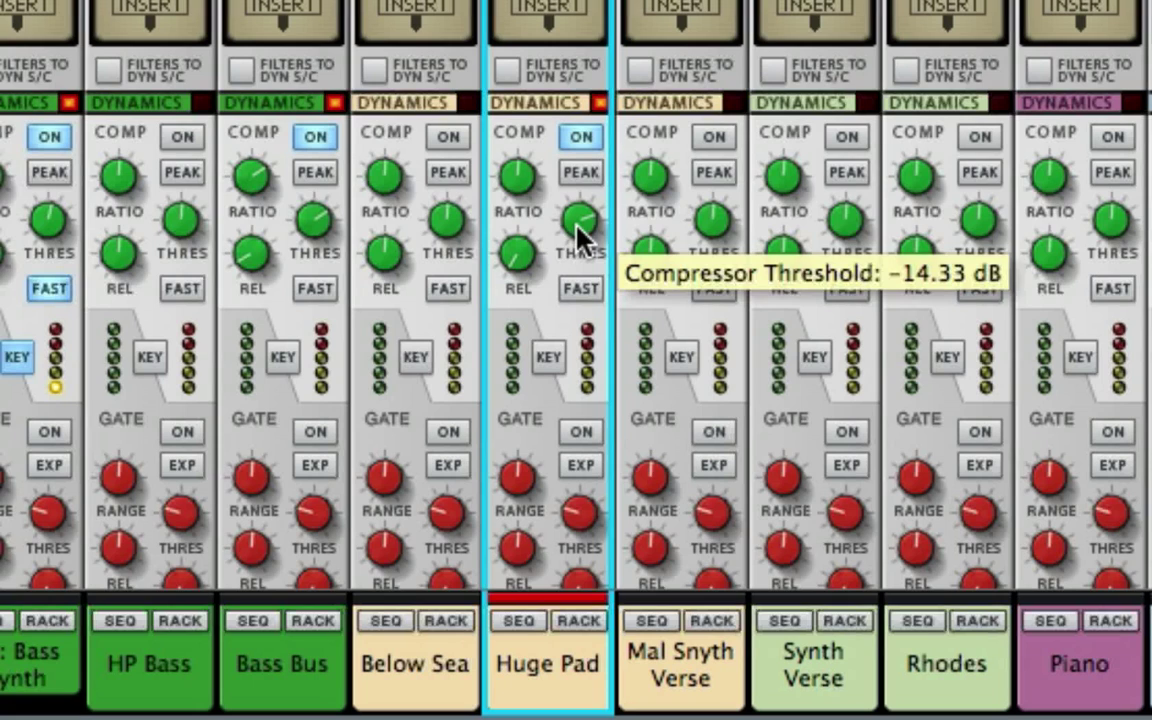
{"action": "mouse_move", "coordinate": [521, 183]}
{"action": "mouse_move", "coordinate": [578, 222]}
{"action": "left_mouse_down"}
{"action": "mouse_move", "coordinate": [584, 310]}
{"action": "mouse_move", "coordinate": [579, 233]}
{"action": "left_mouse_up"}
{"action": "left_click", "coordinate": [581, 137]}
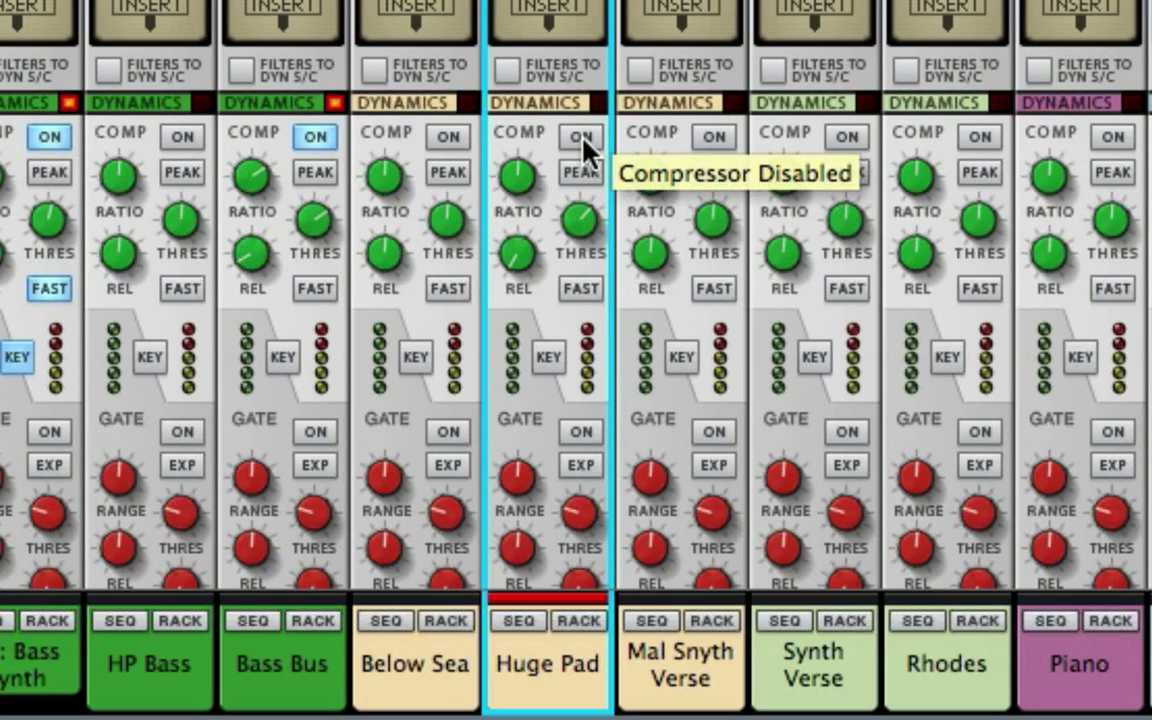
Step: Compare the Huge Pad sound with its compressor switched on and off, leaving the compressor off
{"action": "left_click", "coordinate": [581, 137]}
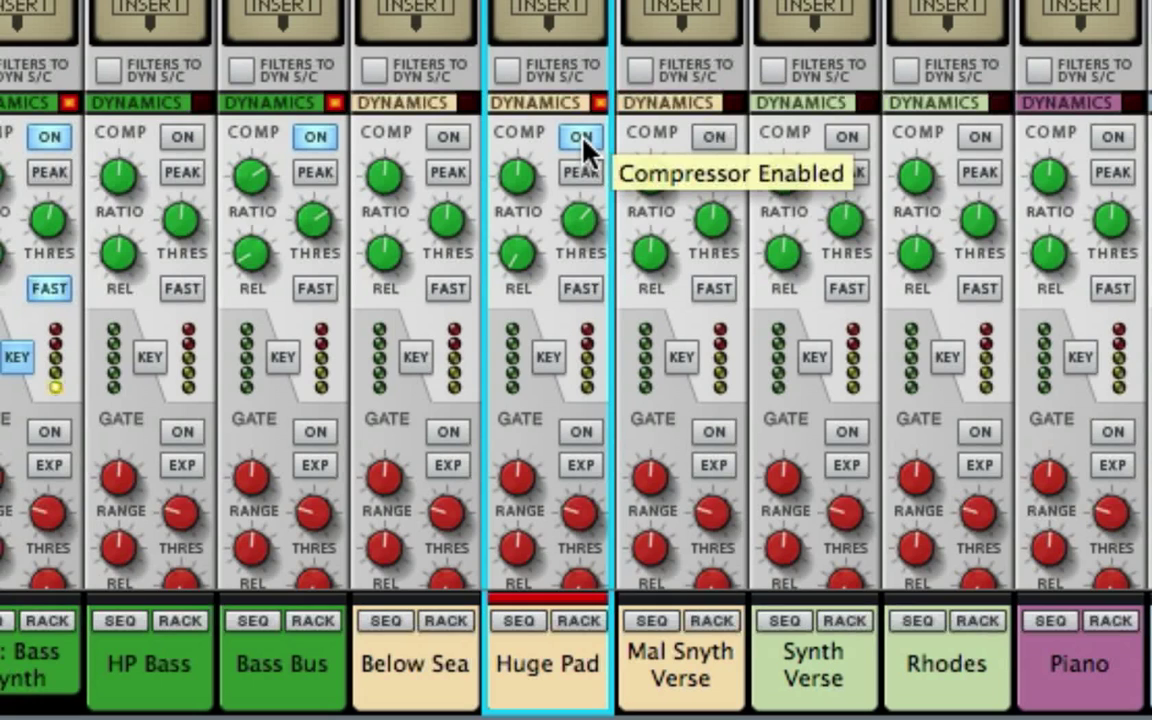
{"action": "left_click", "coordinate": [583, 140]}
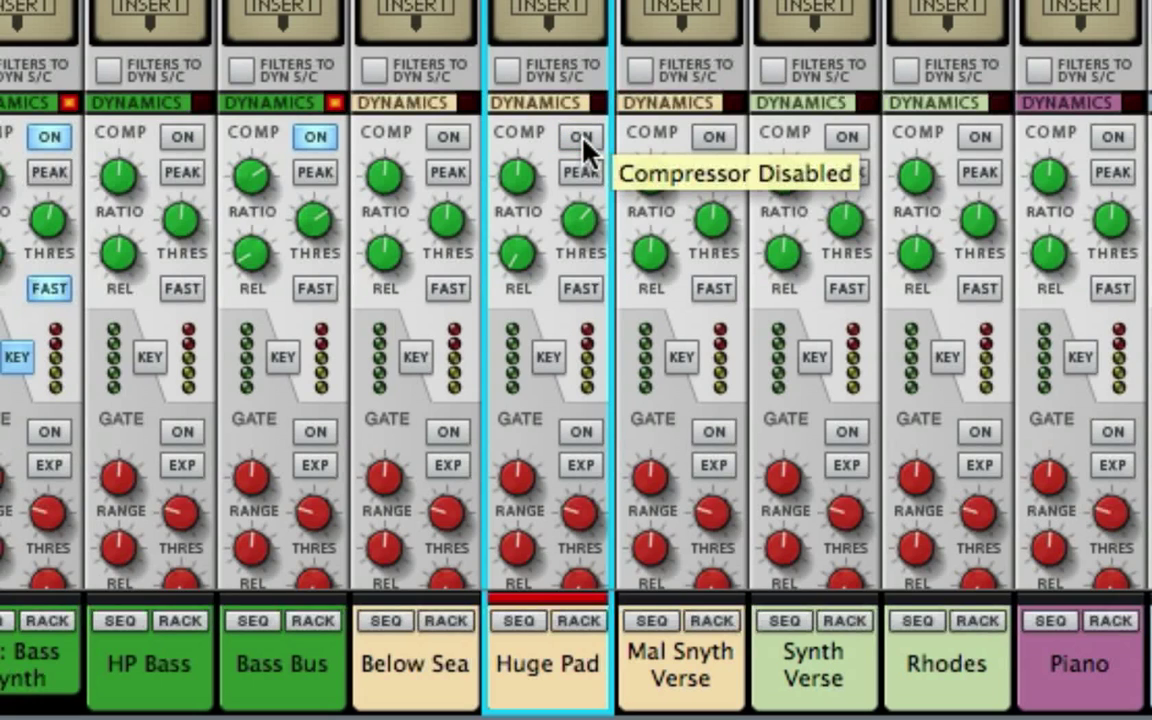
{"action": "scroll", "coordinate": [815, 418], "scroll_direction": "down", "scroll_amount": 10}
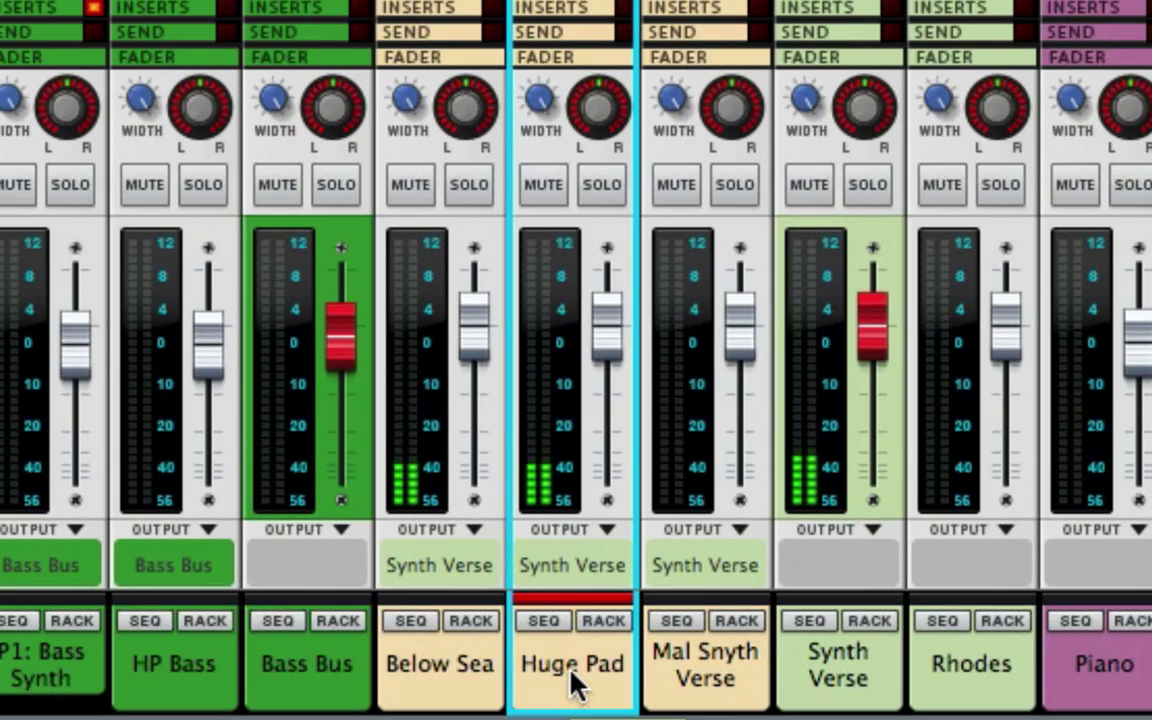
Step: Enable the compressor on the Synth Verse bus, turn its release down to the minimum and lower its threshold slightly
{"action": "scroll", "coordinate": [580, 660], "scroll_direction": "up", "scroll_amount": 10}
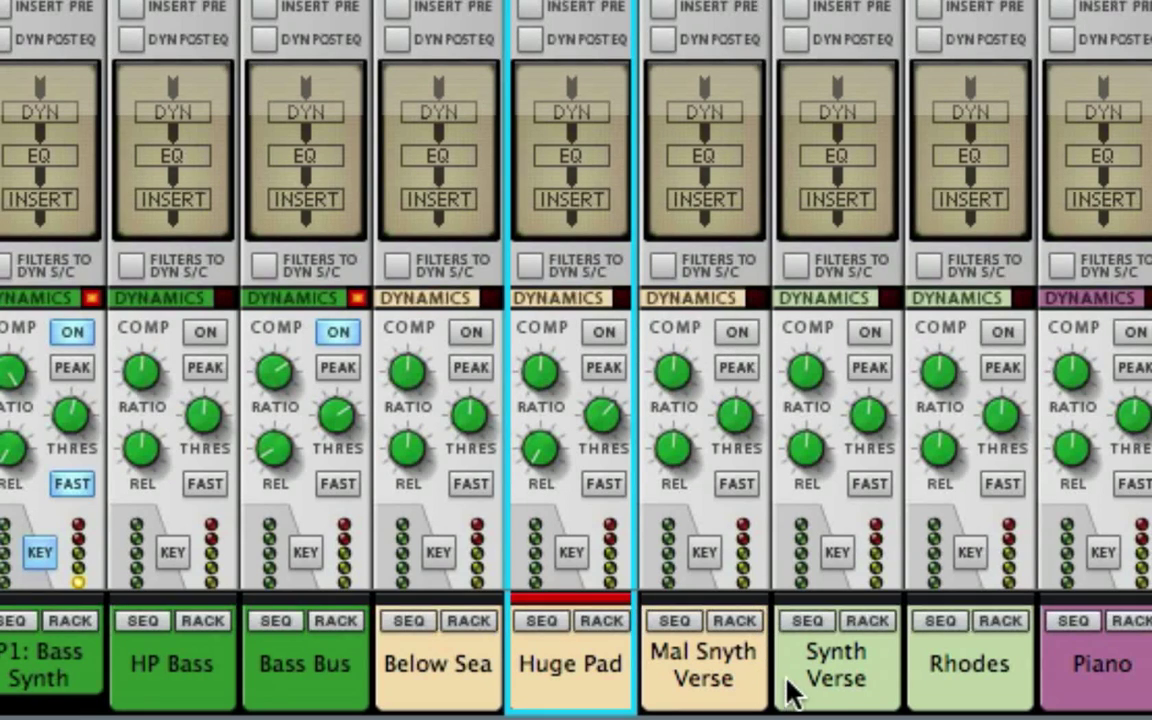
{"action": "left_click", "coordinate": [830, 685]}
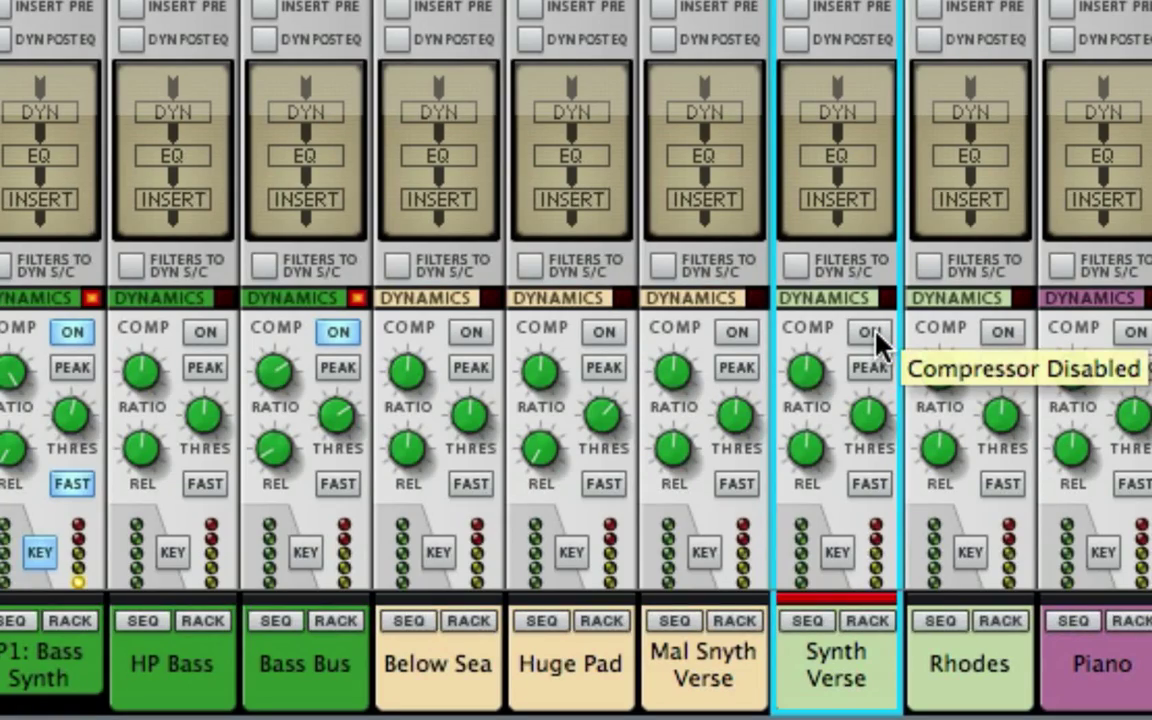
{"action": "scroll", "coordinate": [818, 450], "scroll_direction": "down", "scroll_amount": 5}
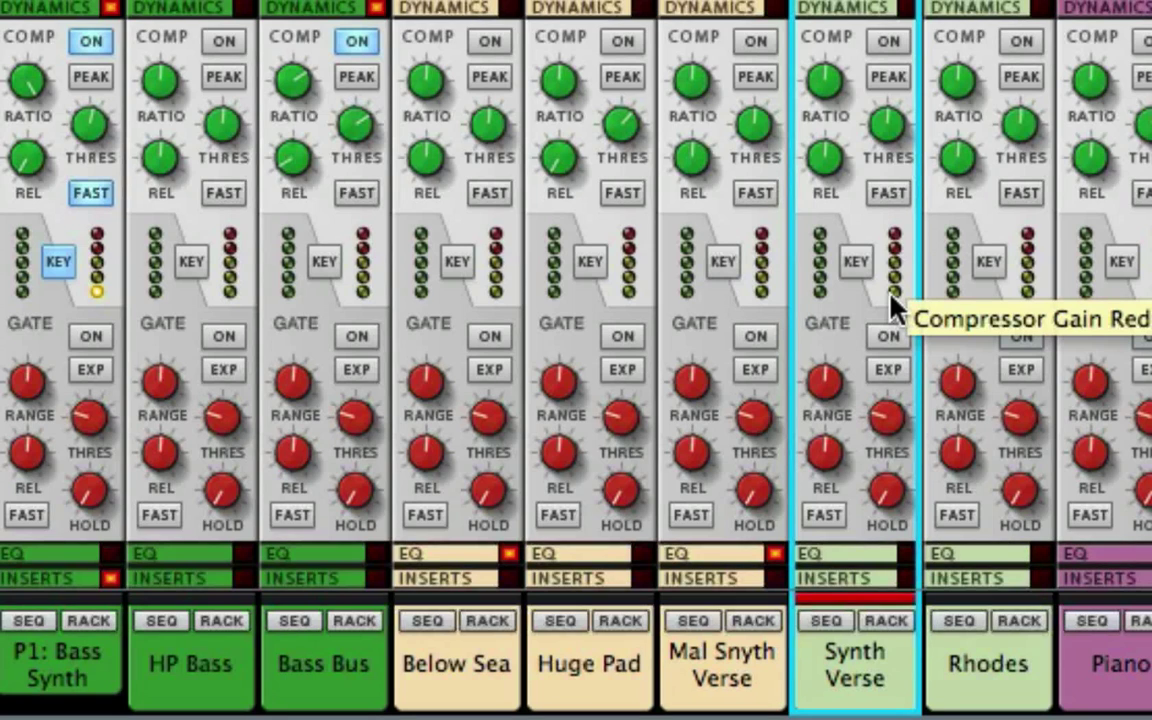
{"action": "left_click", "coordinate": [888, 42]}
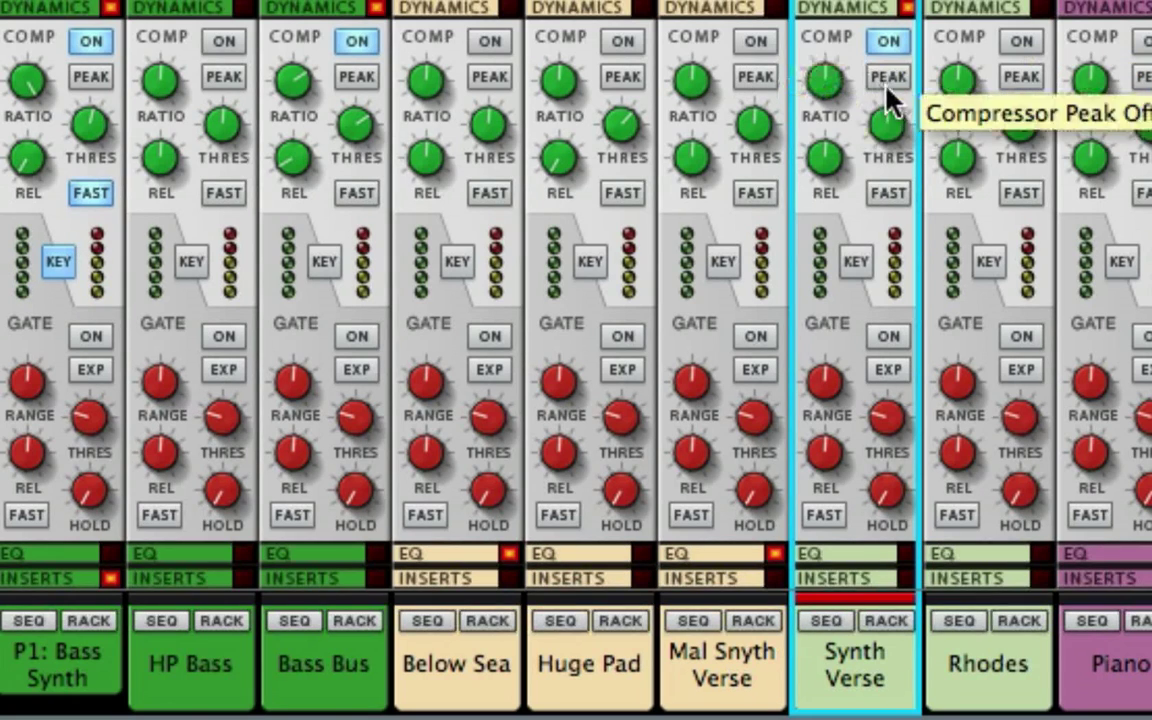
{"action": "left_click_drag", "start_coordinate": [828, 165], "coordinate": [818, 257]}
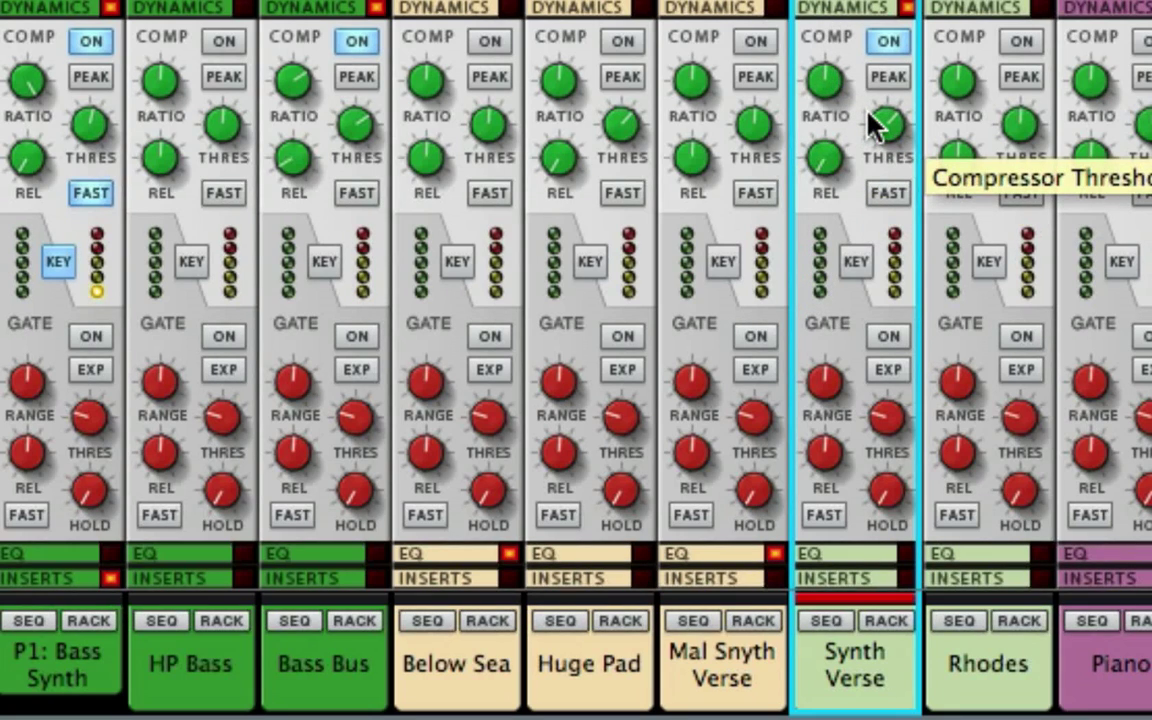
Step: Compare the Synth Verse bus with its compressor repeatedly switched off and on, leaving the compressor on
{"action": "left_click", "coordinate": [890, 42]}
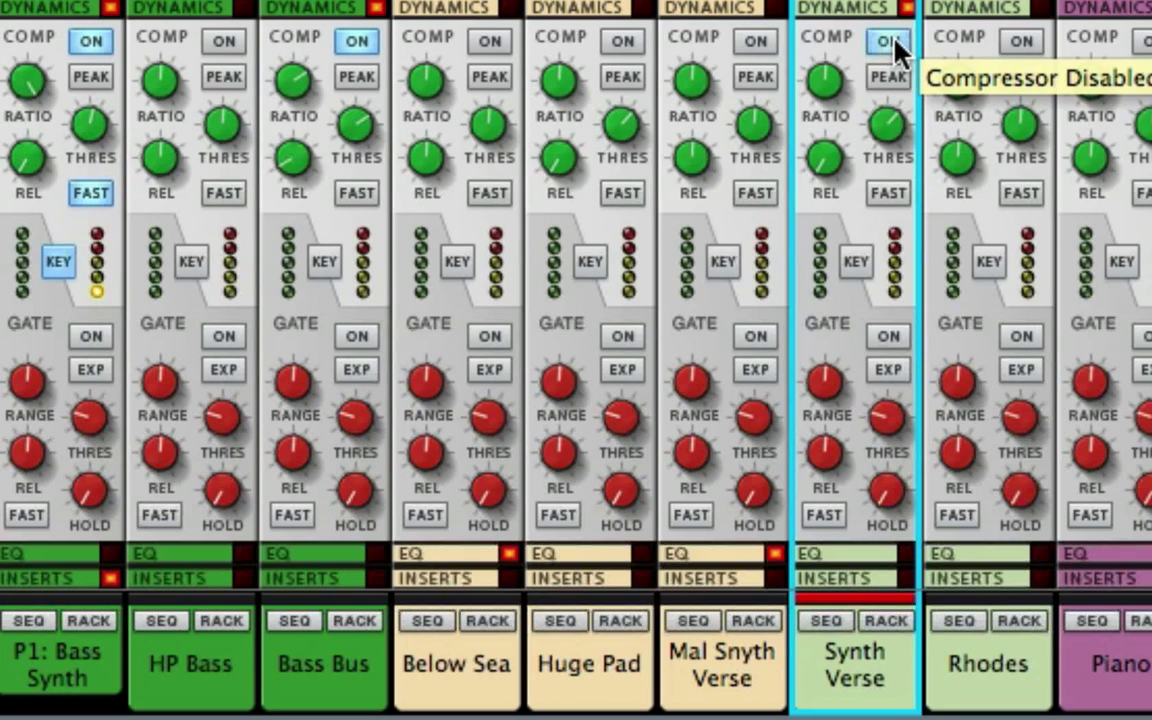
{"action": "left_click", "coordinate": [894, 44]}
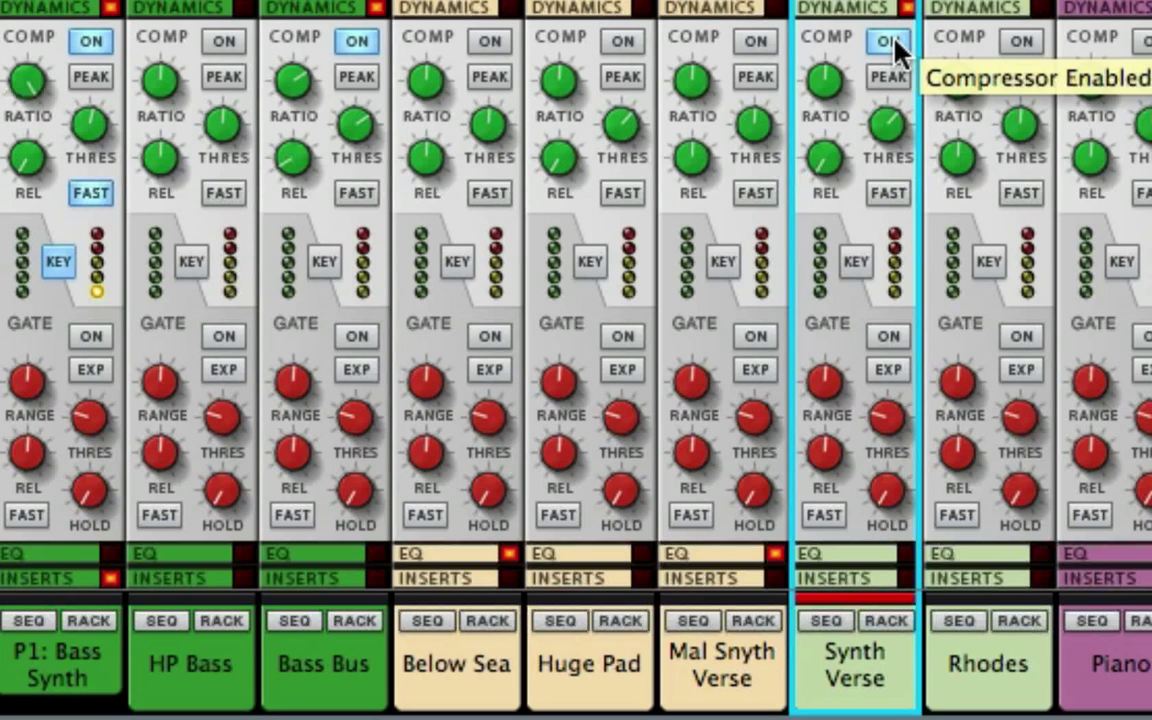
{"action": "left_click", "coordinate": [894, 44]}
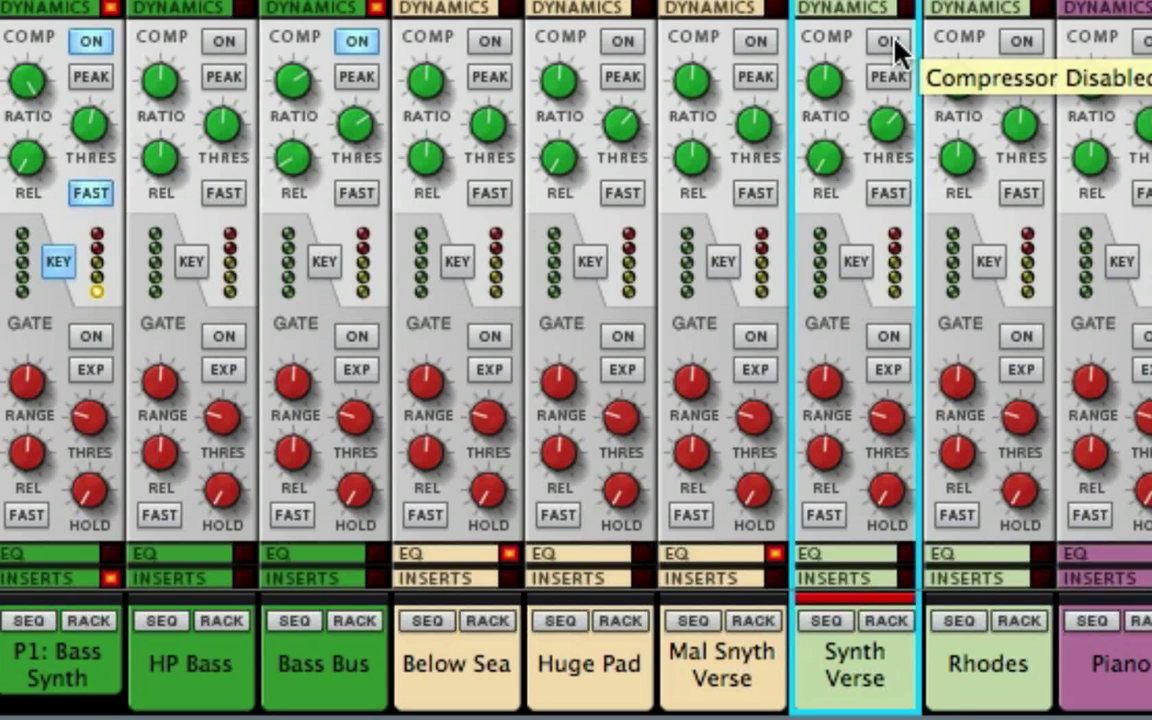
{"action": "left_click", "coordinate": [894, 42]}
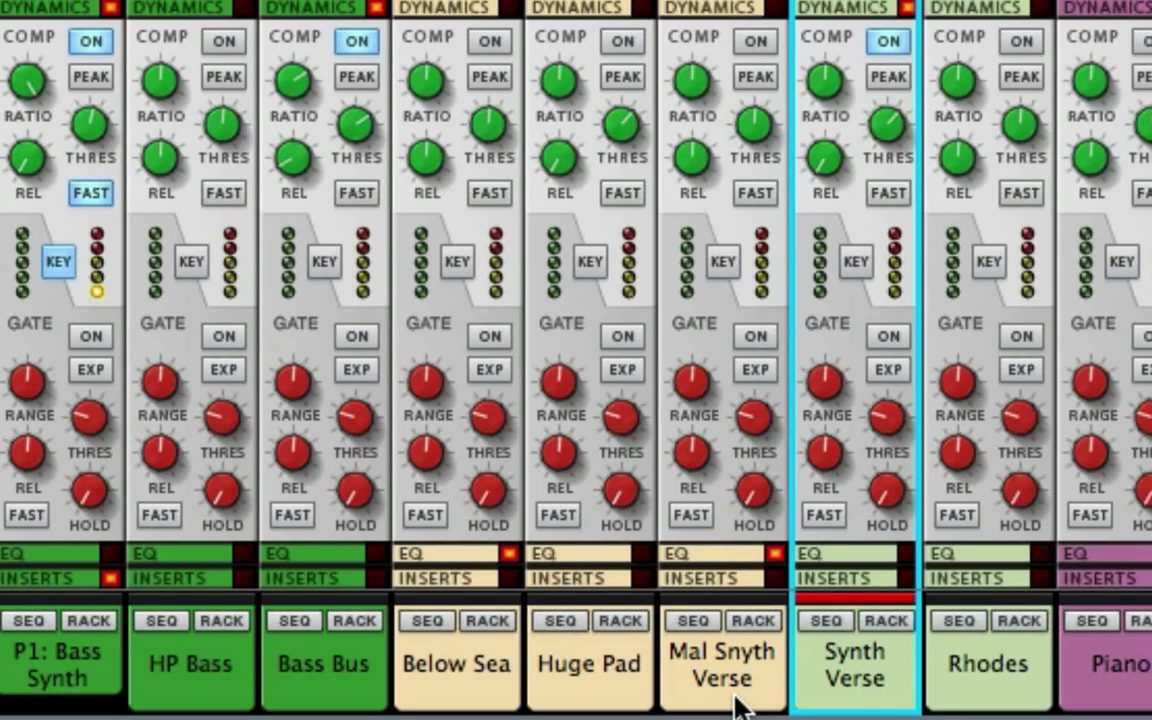
{"action": "scroll", "coordinate": [965, 265], "scroll_direction": "down", "scroll_amount": 10}
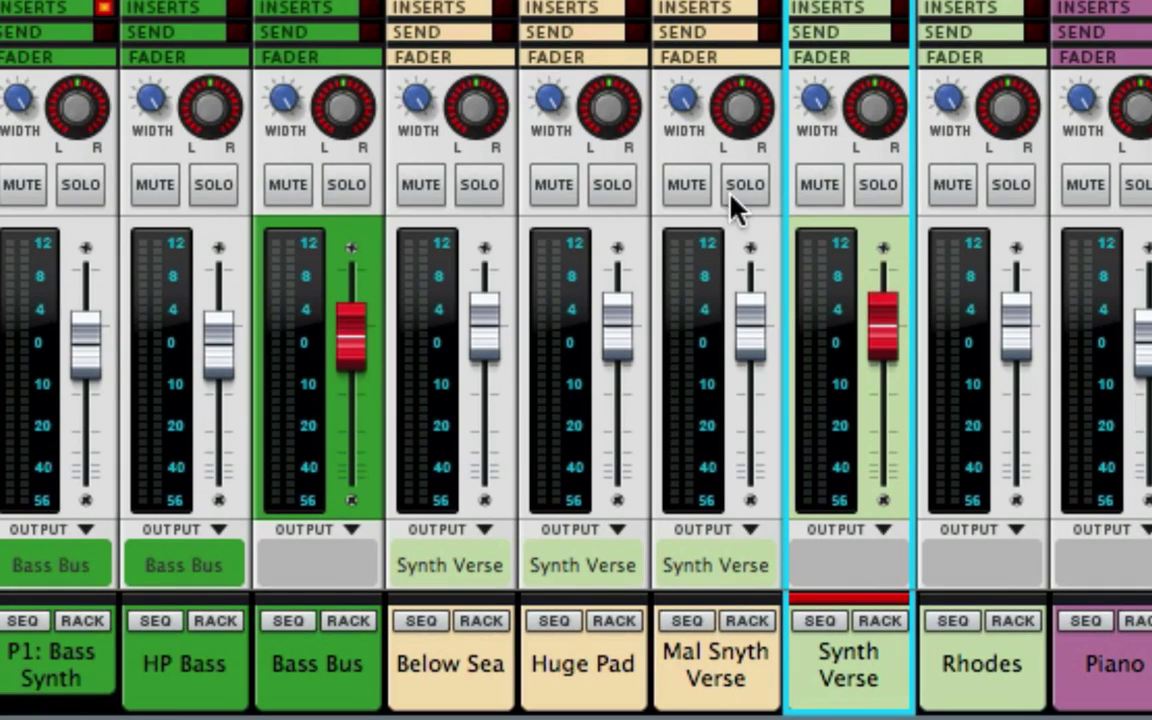
{"action": "mouse_move", "coordinate": [750, 437]}
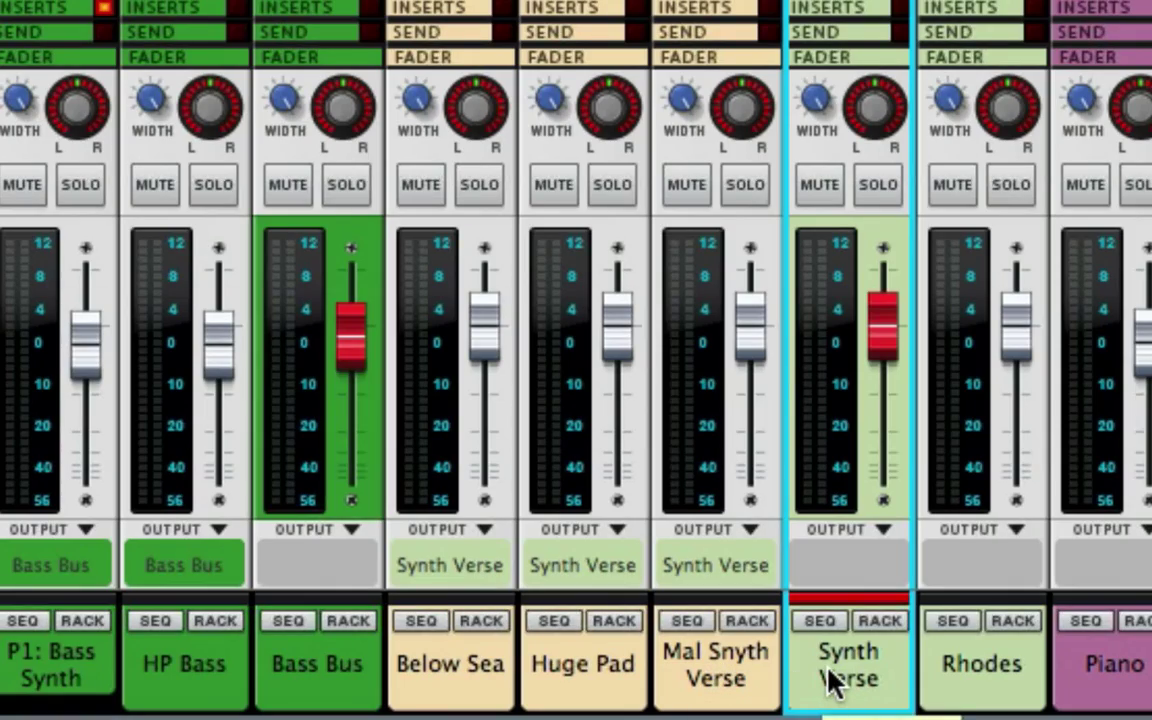
{"action": "scroll", "coordinate": [830, 680], "scroll_direction": "up", "scroll_amount": 10}
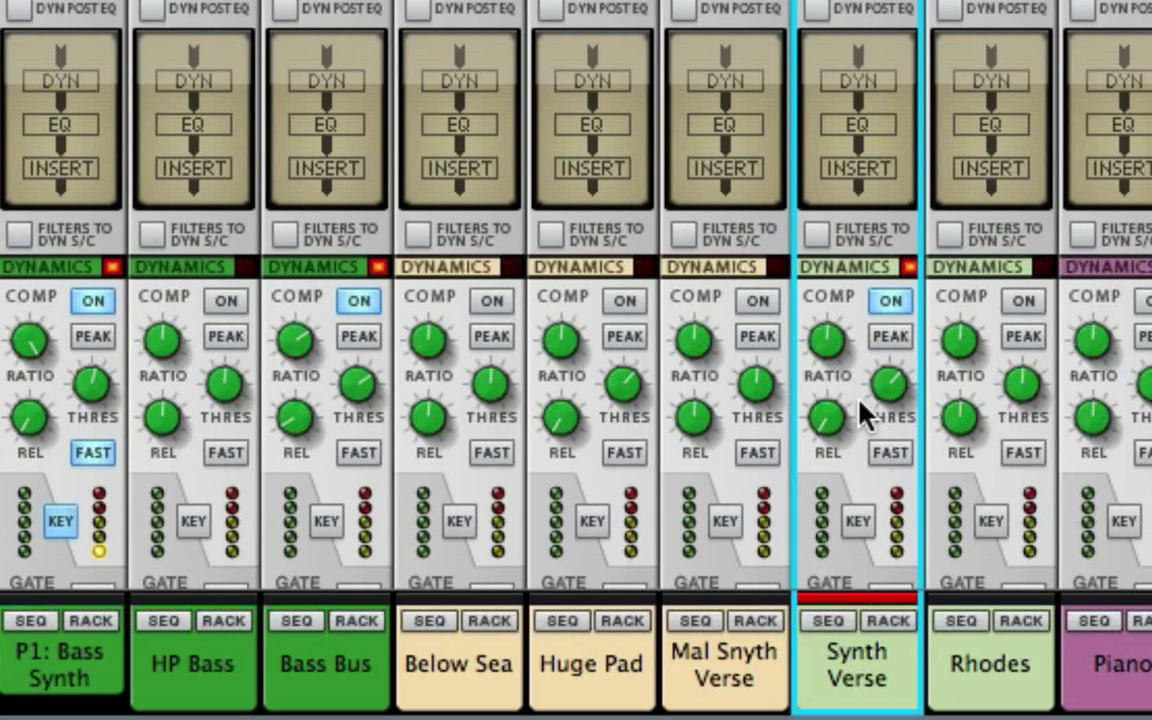
{"action": "scroll", "coordinate": [865, 415], "scroll_direction": "down", "scroll_amount": 10}
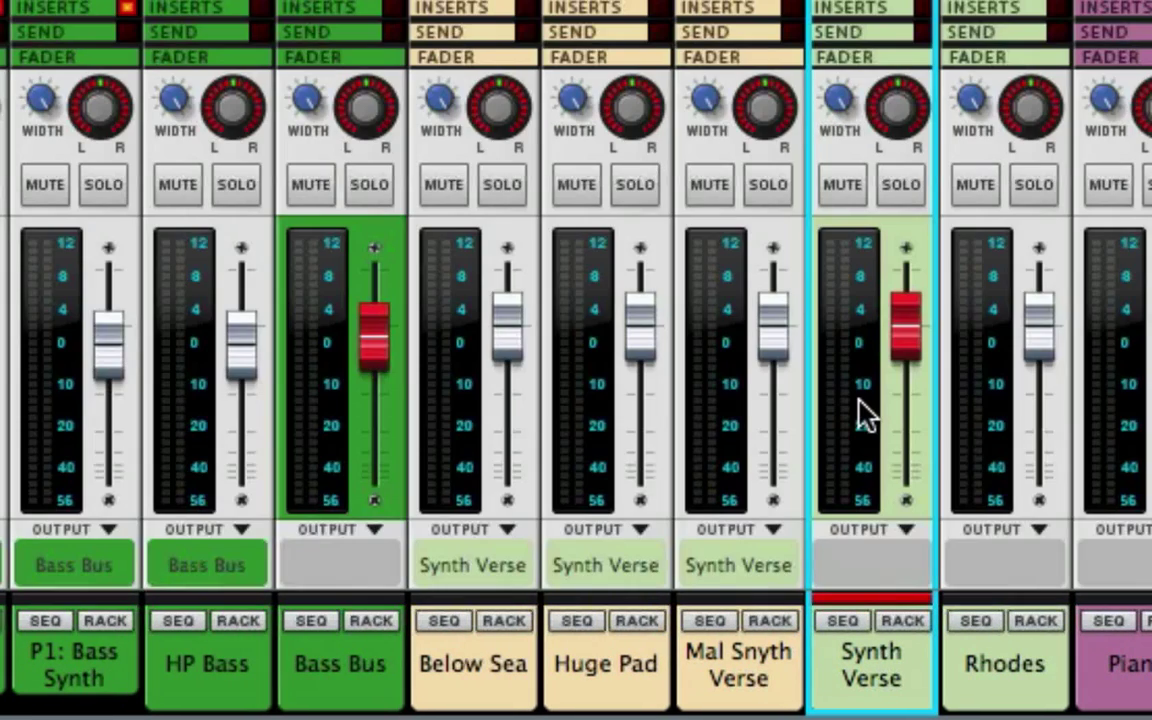